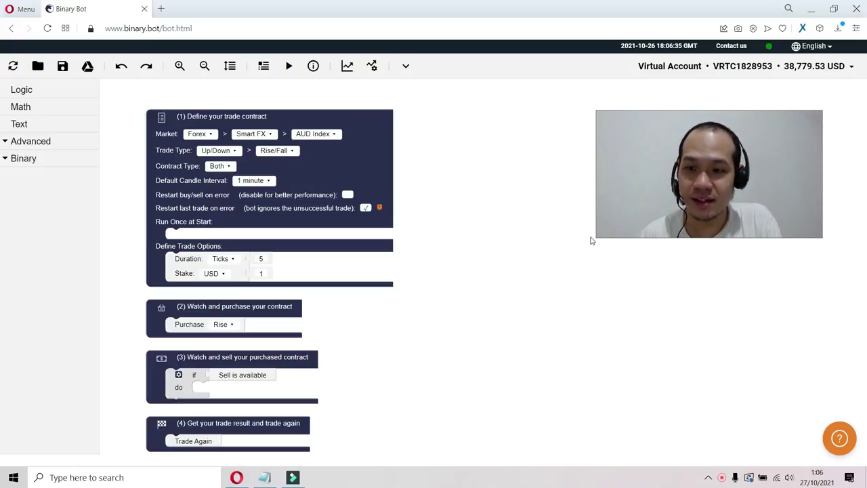
drag(647, 218, 569, 242)
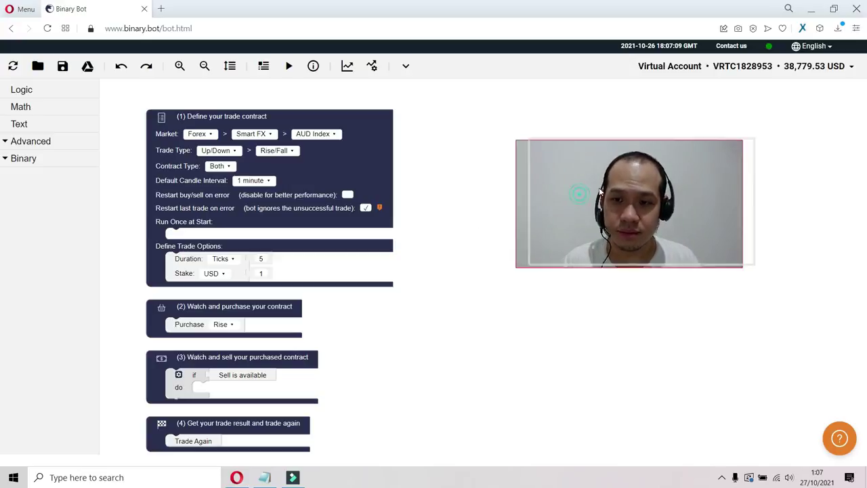
drag(581, 199, 618, 196)
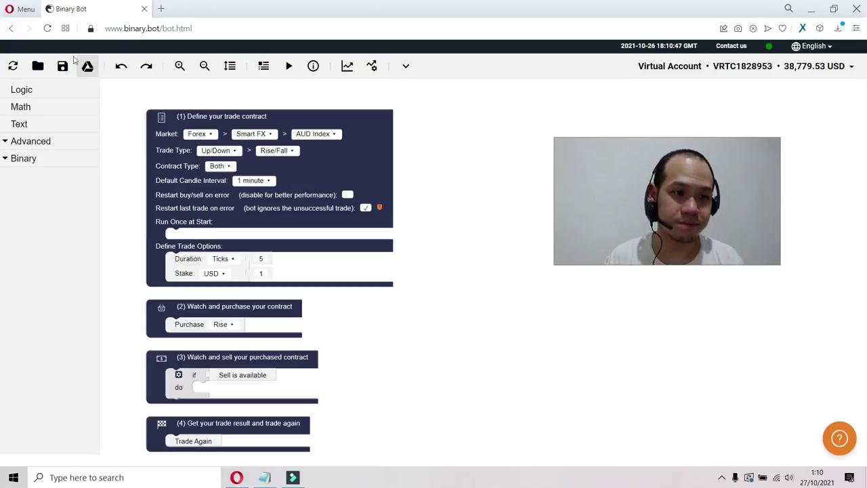
Step: Reset the workspace and load the local bot file DIGIT DIFFERS BASED ON SECONDS _MOD002.xml
click(21, 69)
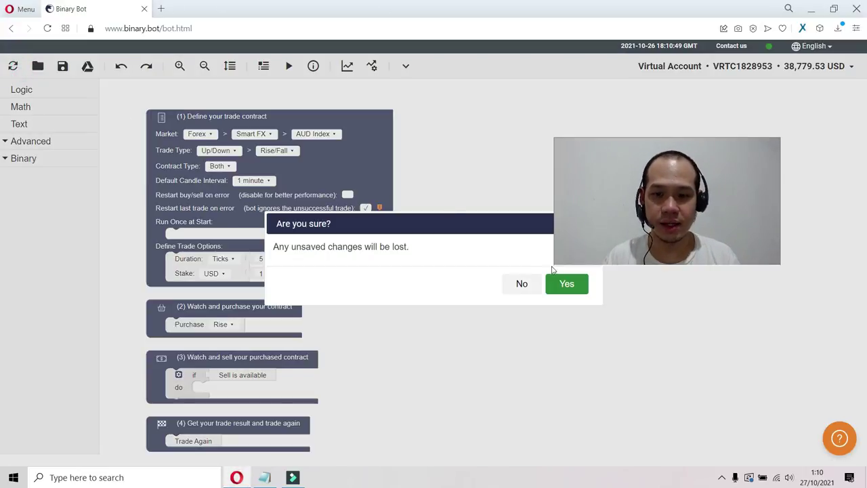
click(561, 283)
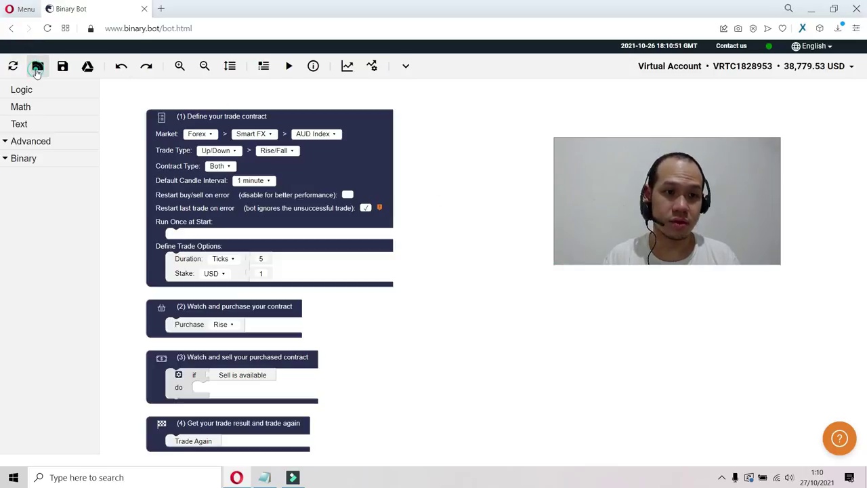
click(37, 66)
click(424, 271)
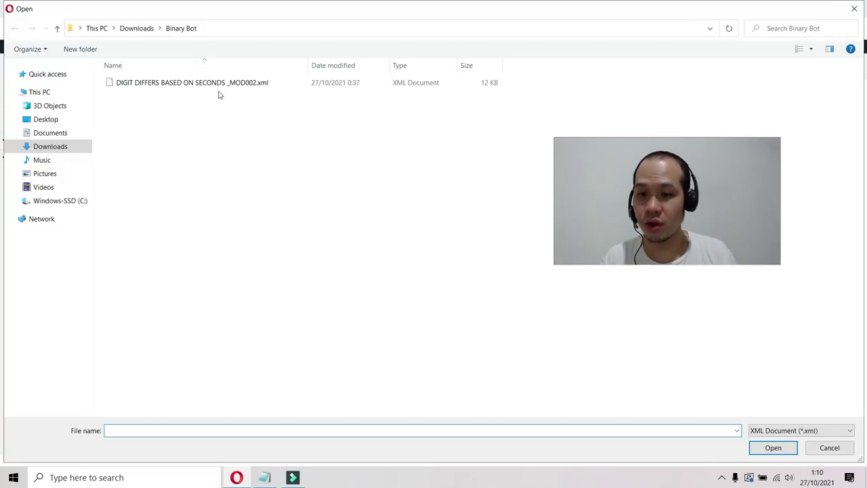
double_click(197, 84)
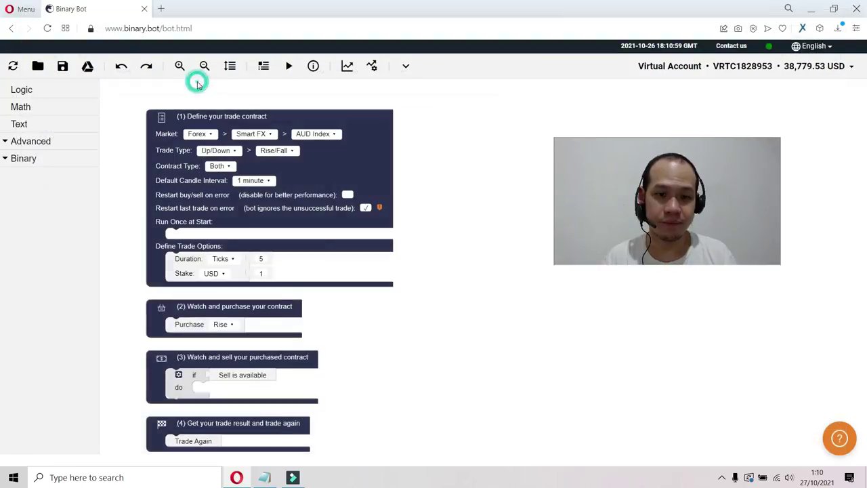
Step: In the trade contract block, change the digits trade type to Over/Under and the contract type to Over
drag(503, 228, 503, 117)
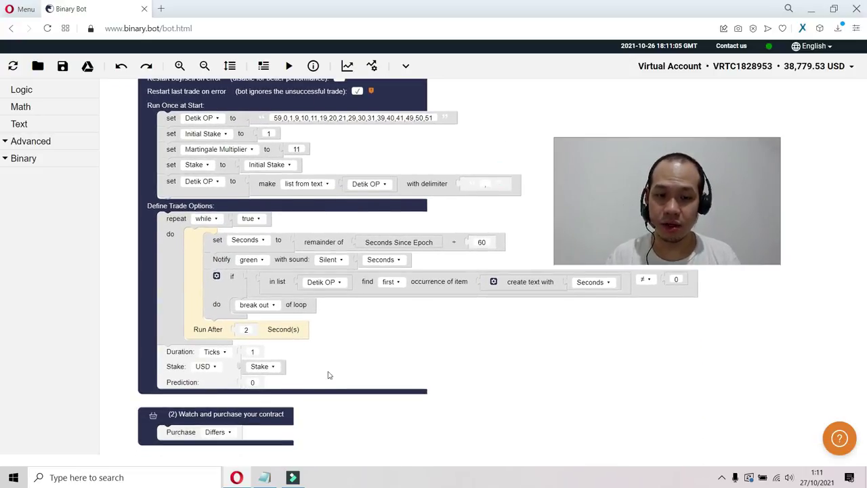
drag(377, 364, 381, 427)
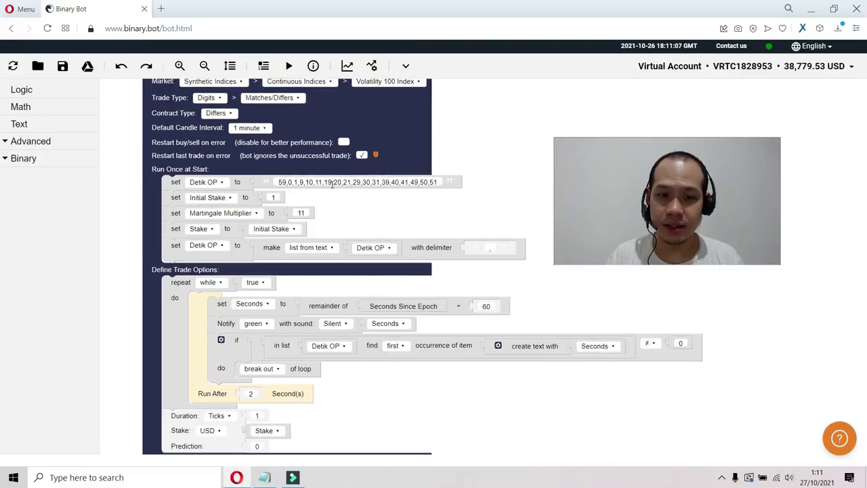
drag(414, 202, 395, 204)
drag(457, 211, 491, 280)
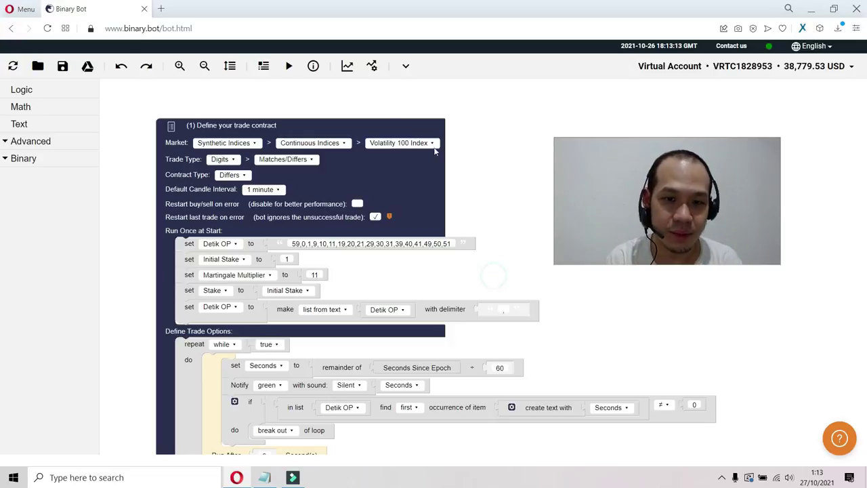
click(286, 160)
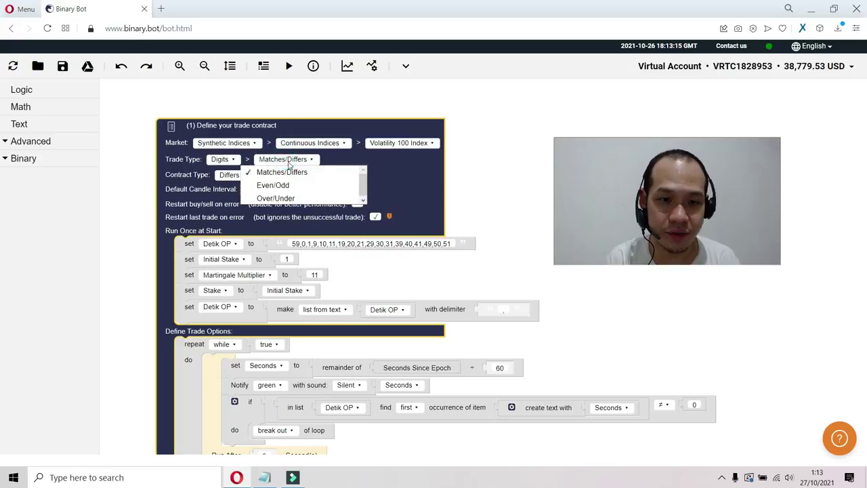
click(319, 197)
click(237, 179)
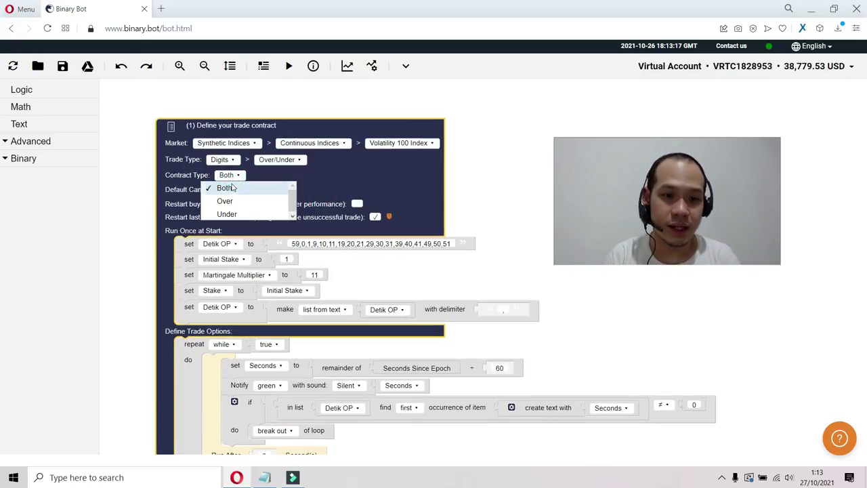
click(235, 197)
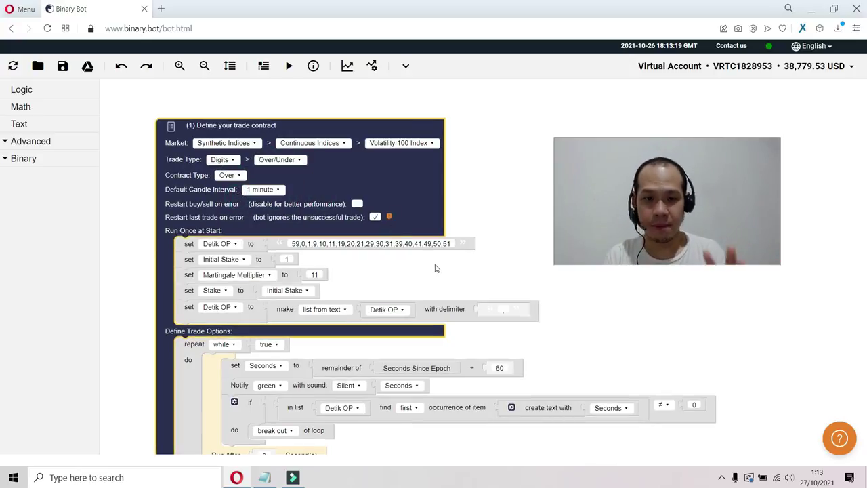
click(474, 270)
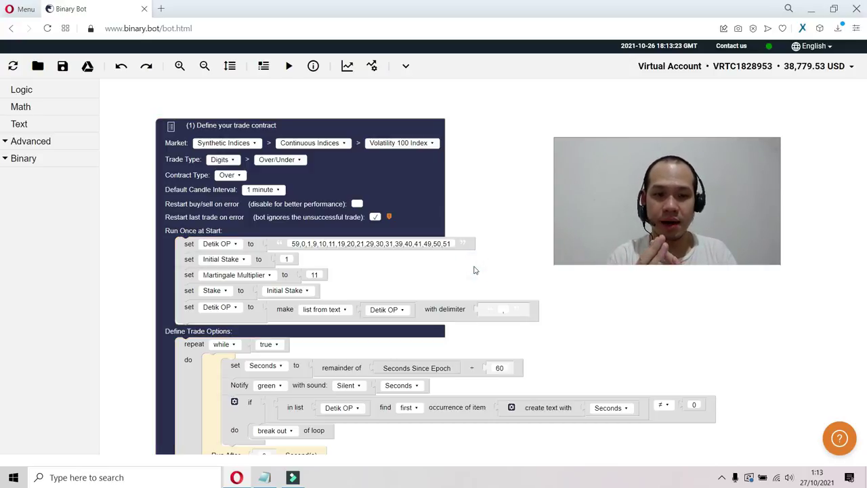
Step: Create a new variable named Prediction
scroll(485, 257, down, 1)
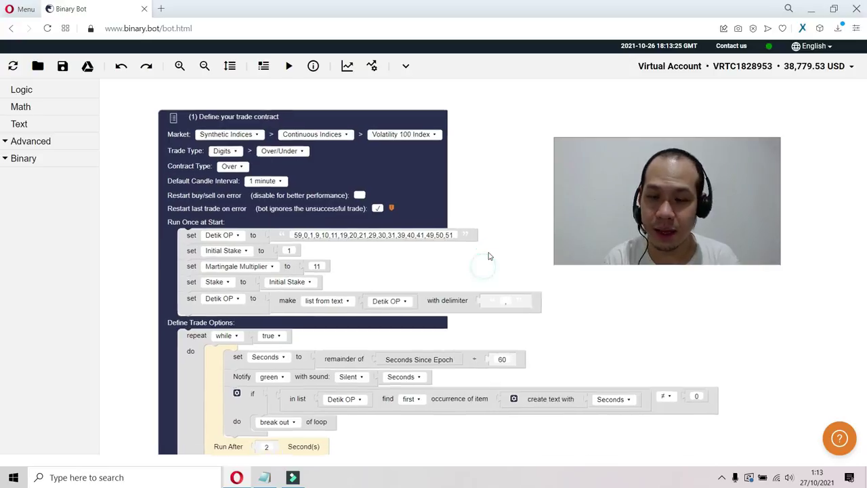
drag(484, 254, 468, 179)
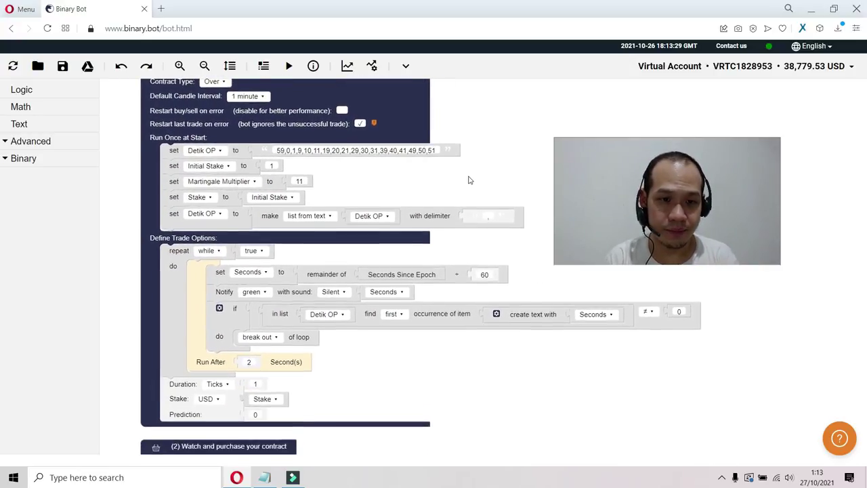
scroll(435, 208, down, 2)
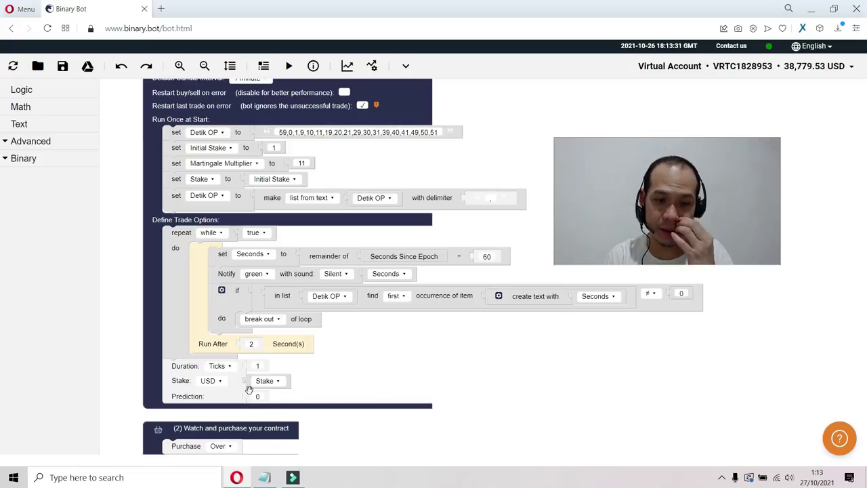
click(66, 145)
click(69, 174)
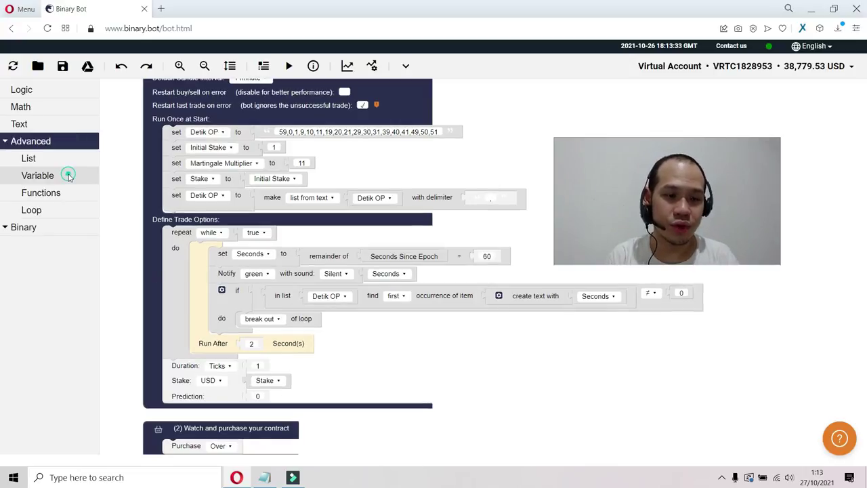
click(156, 93)
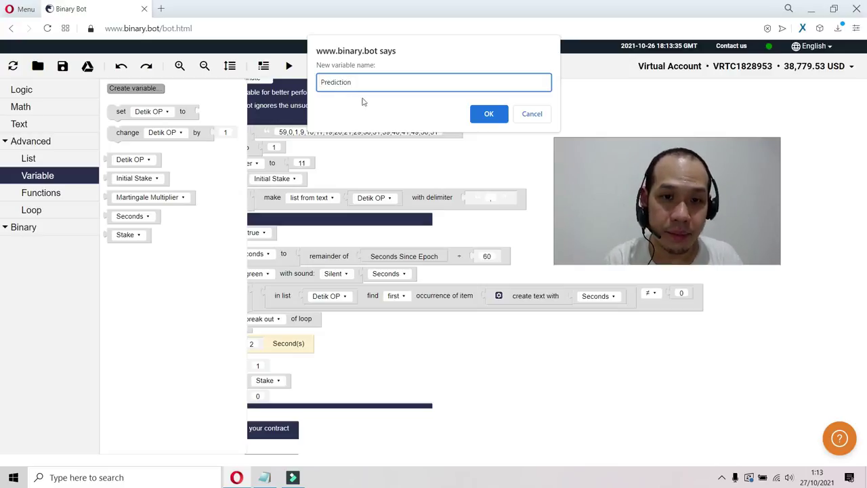
click(482, 113)
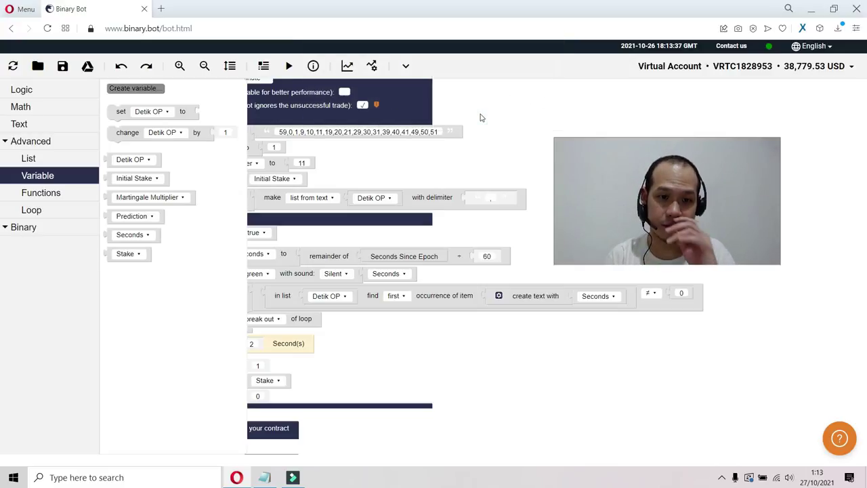
click(342, 168)
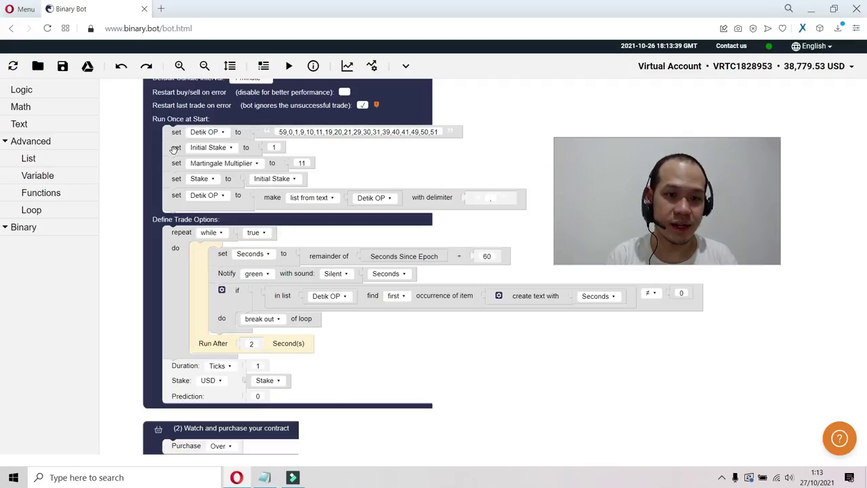
Step: Duplicate the "set Initial Stake" block to the start of Run Once at Start and make it set Prediction to 1
right_click(173, 149)
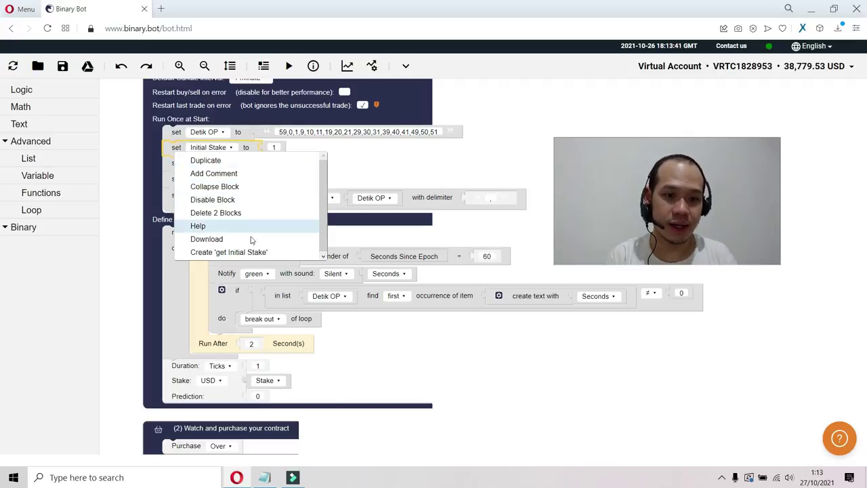
click(272, 161)
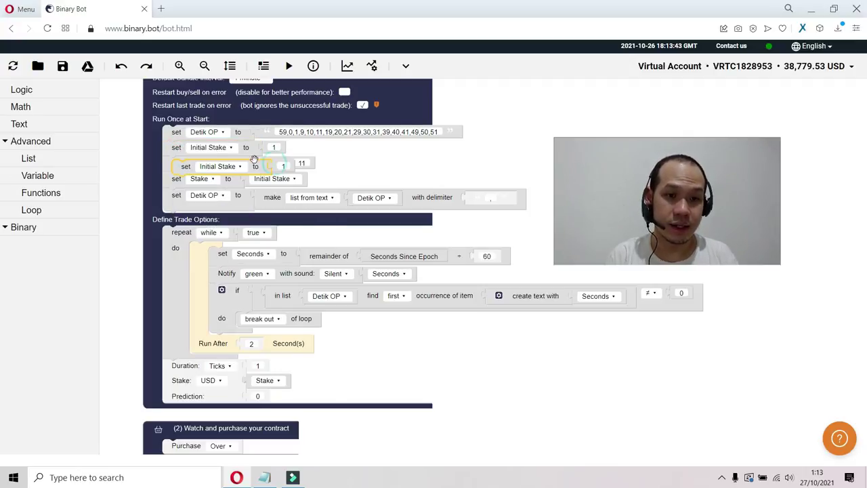
drag(180, 164, 177, 131)
click(209, 131)
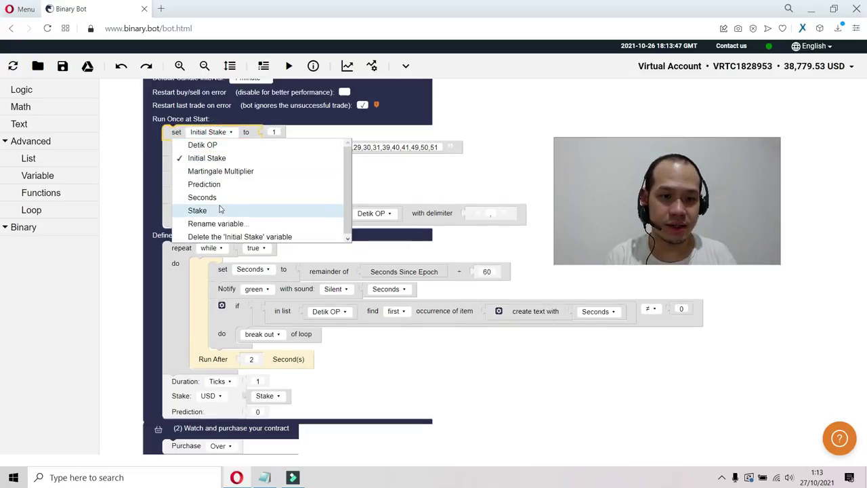
click(229, 184)
click(269, 131)
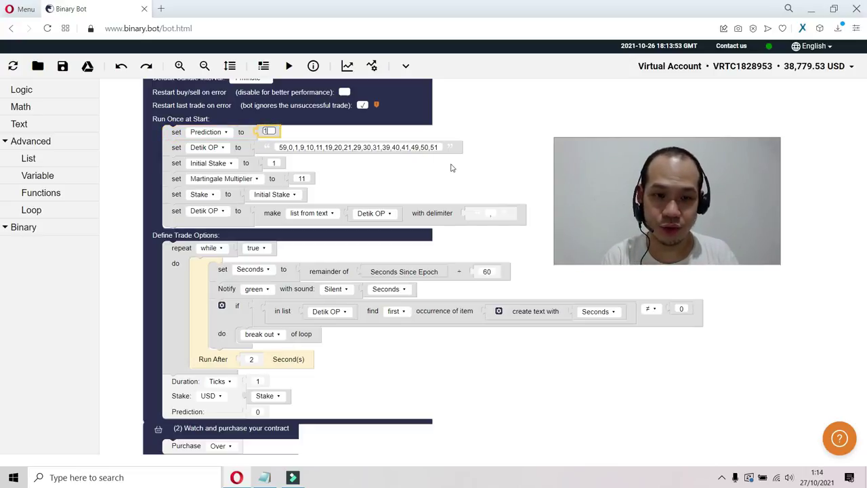
key(Return)
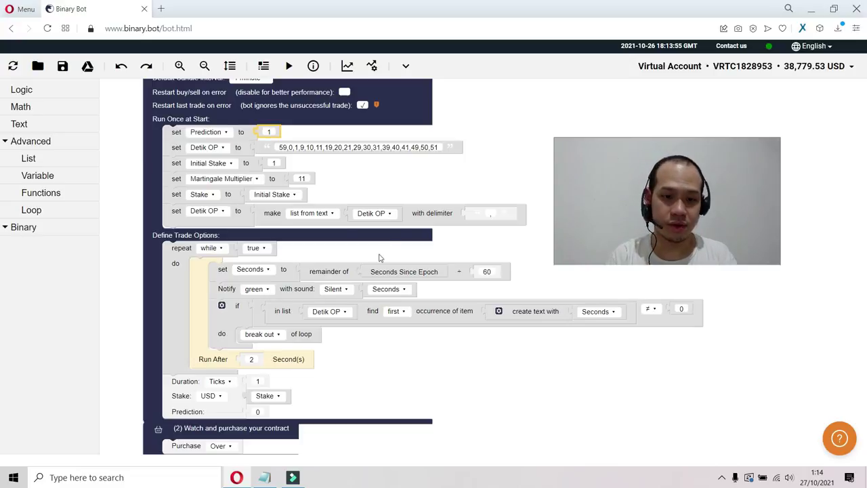
Step: Create a "get Prediction" block, place it in the Prediction field of the trade options, and rearrange the blocks vertically
right_click(193, 133)
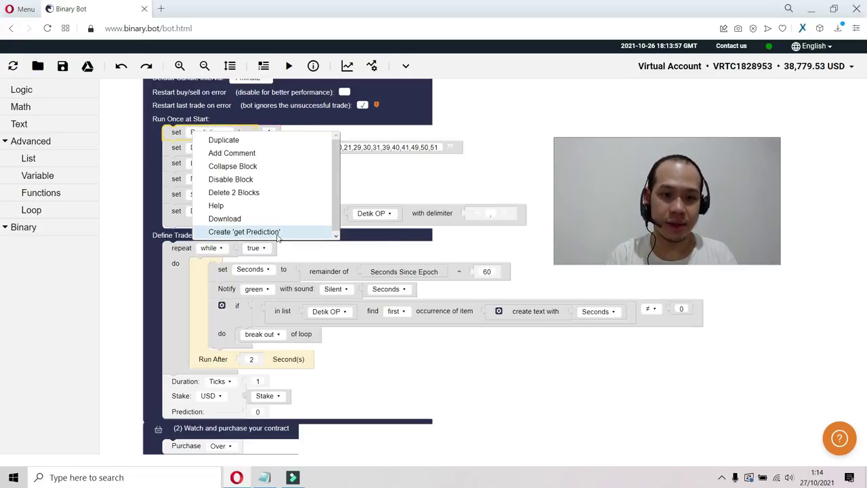
click(244, 232)
drag(208, 150, 264, 433)
click(230, 66)
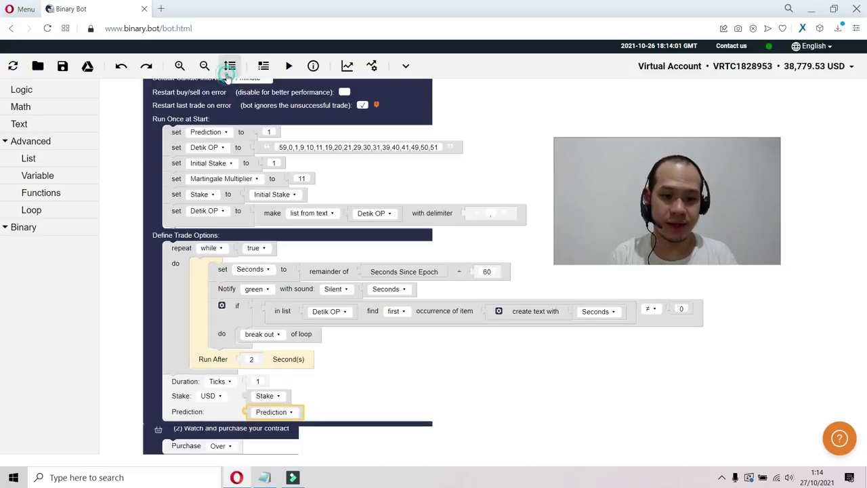
Step: Duplicate the "set Prediction to 1" block from Run Once at Start and place the copy below "set Stake to Initial Stake" in the win branch
drag(381, 358, 394, 354)
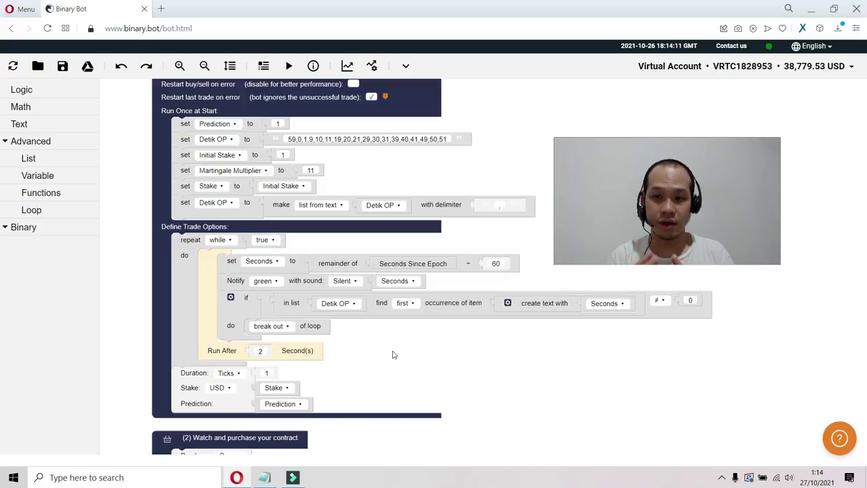
scroll(412, 368, down, 3)
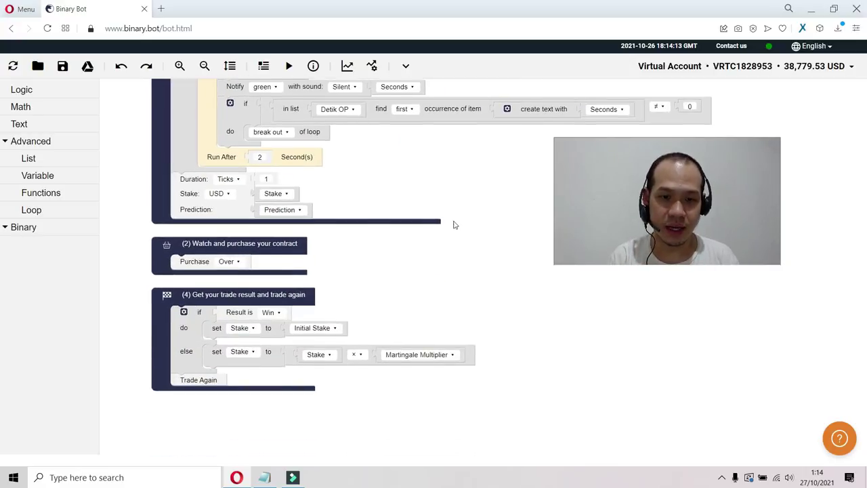
click(470, 252)
drag(472, 239, 457, 159)
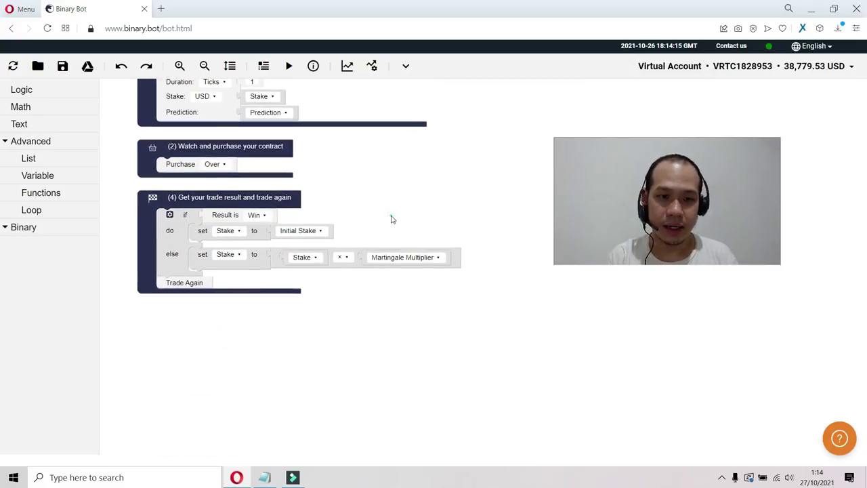
drag(393, 217, 393, 196)
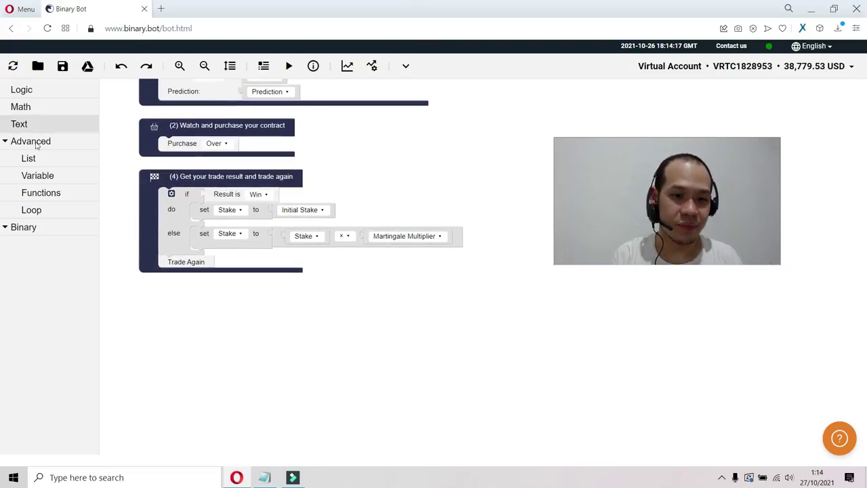
drag(346, 164, 342, 391)
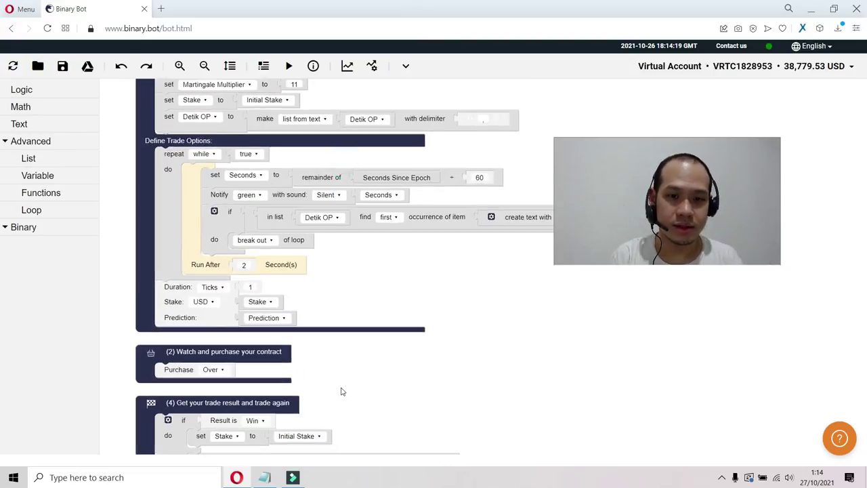
drag(353, 264, 367, 372)
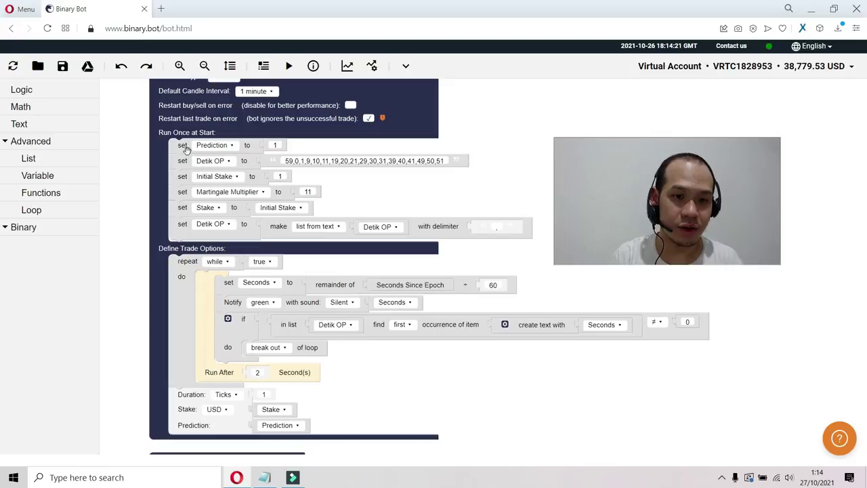
right_click(185, 148)
click(204, 161)
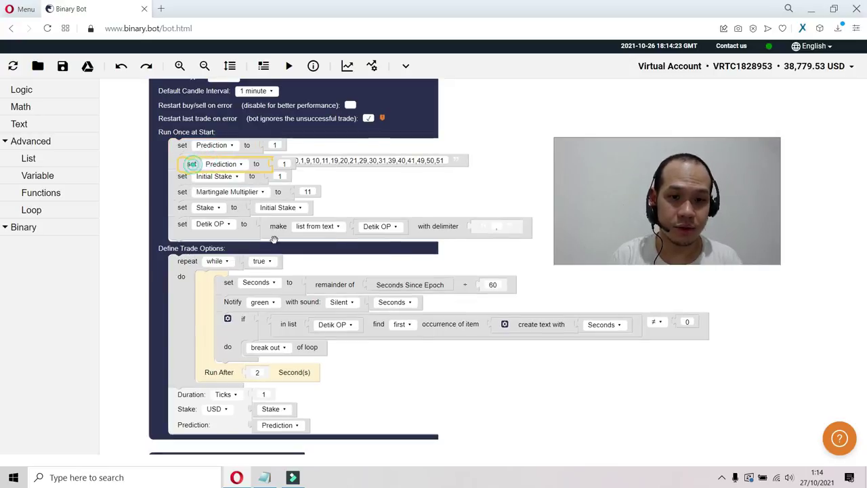
drag(189, 166, 364, 172)
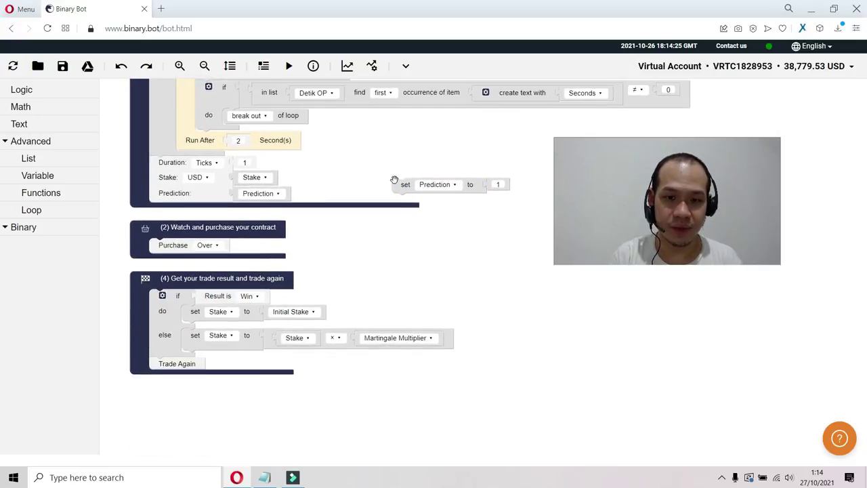
click(397, 184)
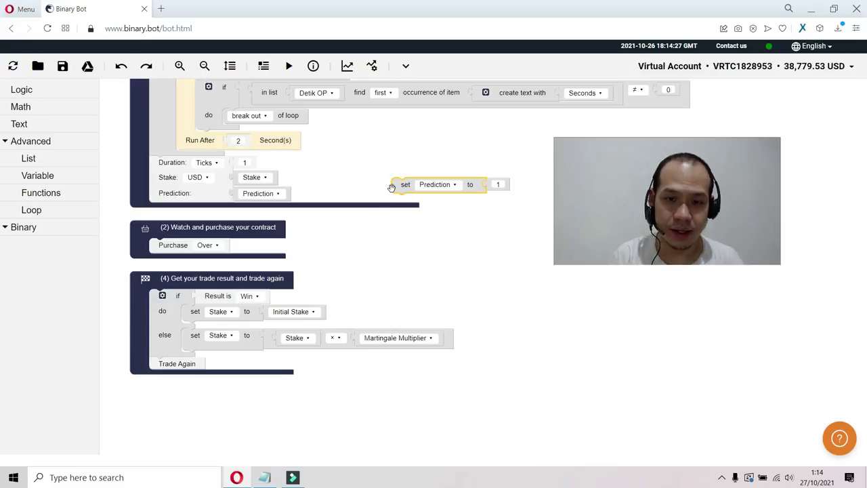
drag(397, 185, 190, 328)
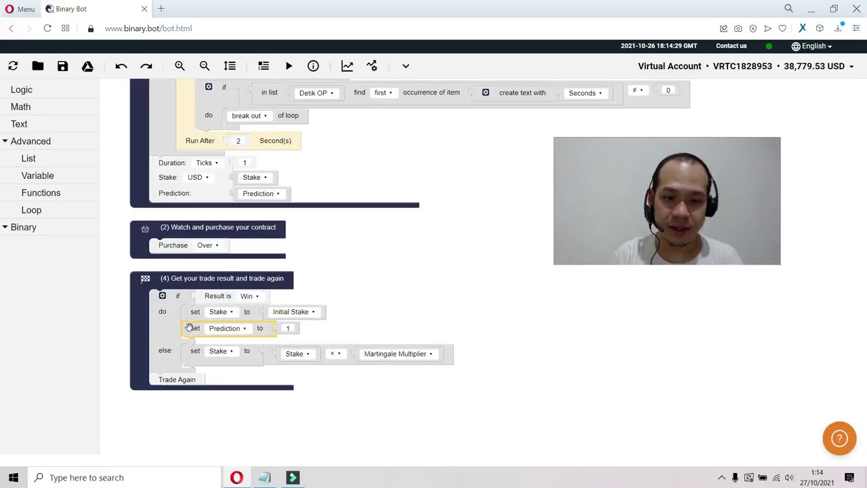
Step: Duplicate the win branch's "set Prediction" block into the else branch below "set Stake" and make the copy set Prediction to 0
right_click(189, 330)
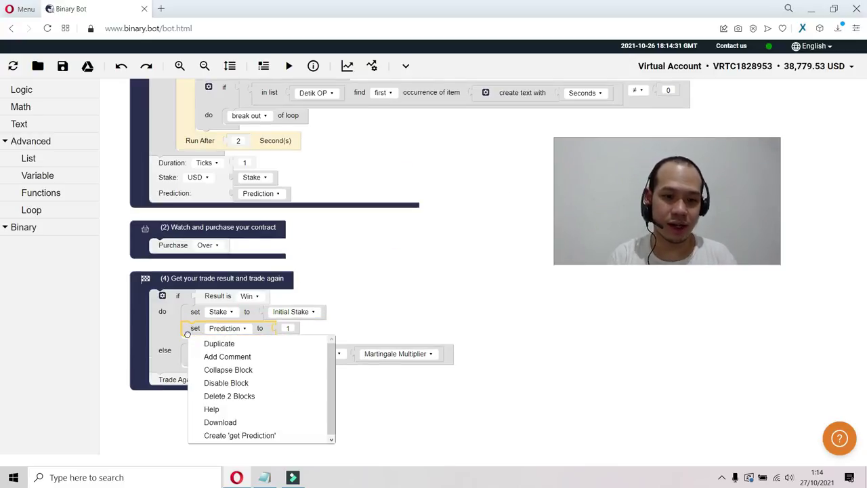
click(216, 344)
drag(199, 347, 192, 375)
click(288, 373)
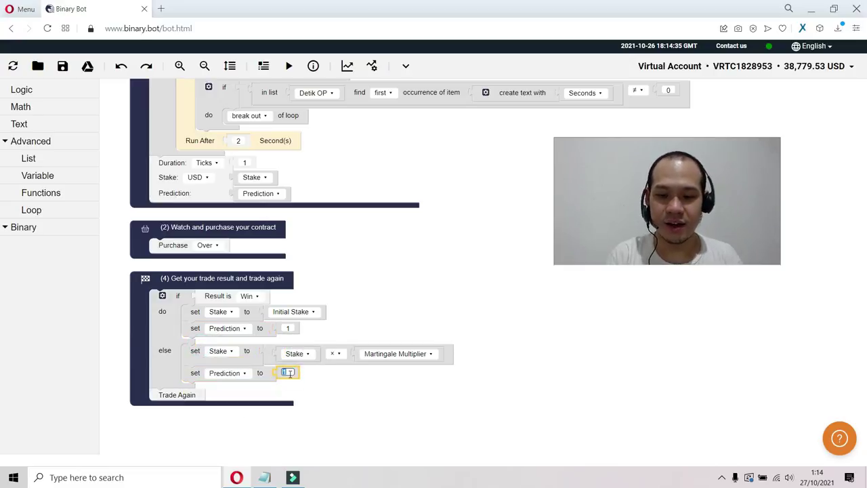
text(0)
click(395, 324)
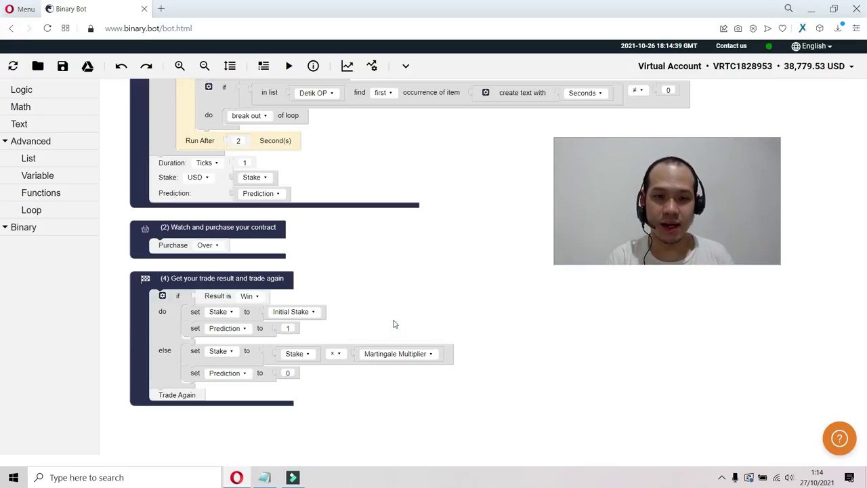
Step: Review the bot's blocks from the trade contract settings down to the win and loss branches of the trade result block
drag(453, 282, 461, 359)
drag(483, 287, 503, 439)
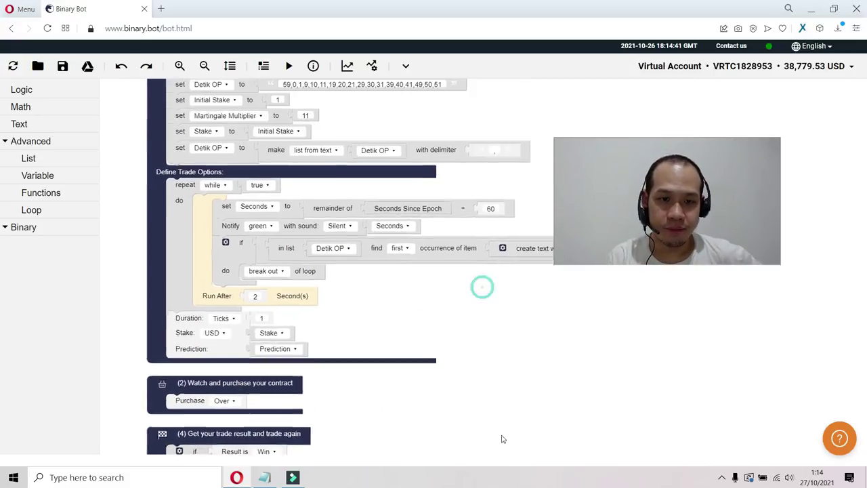
click(358, 196)
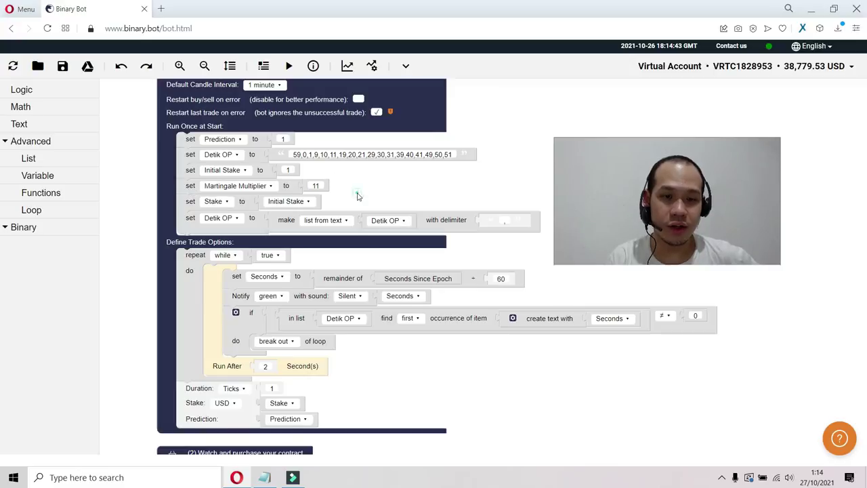
drag(358, 196, 364, 268)
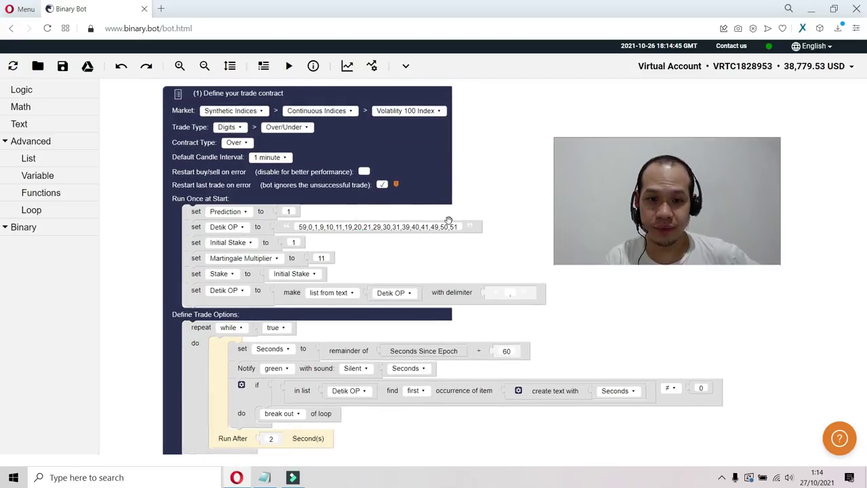
drag(469, 255, 471, 206)
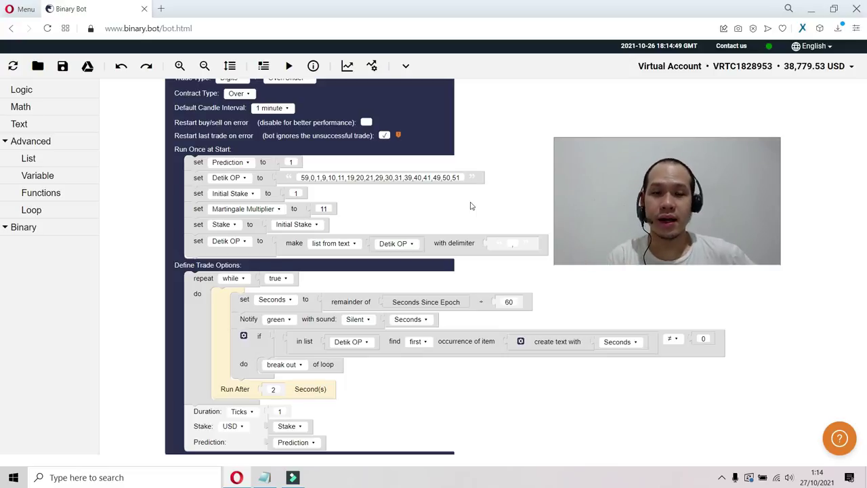
drag(455, 377, 456, 237)
drag(467, 348, 466, 234)
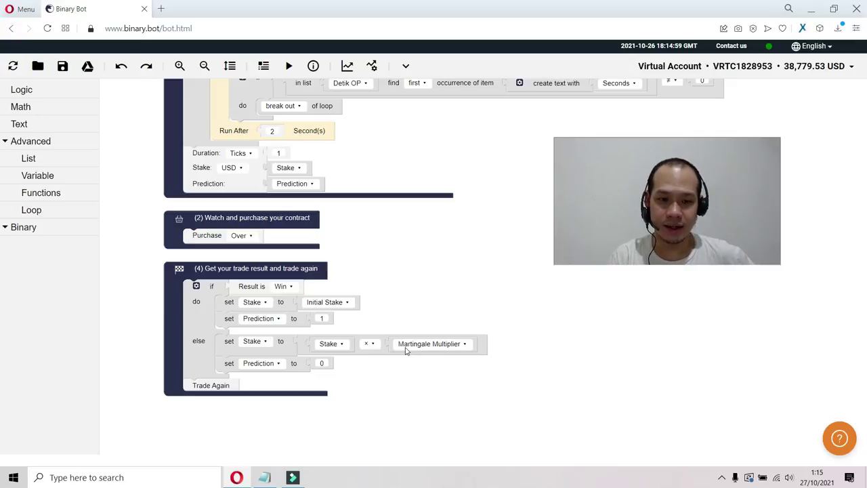
drag(448, 246, 452, 287)
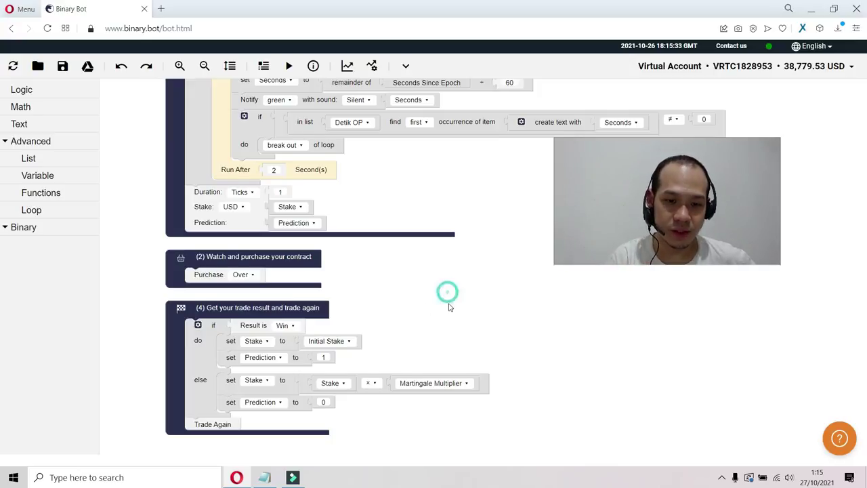
Step: Examine the Martingale Multiplier setting in Run Once at Start and the variable used by the else branch's "set Prediction" block
scroll(447, 296, up, 3)
scroll(517, 217, up, 2)
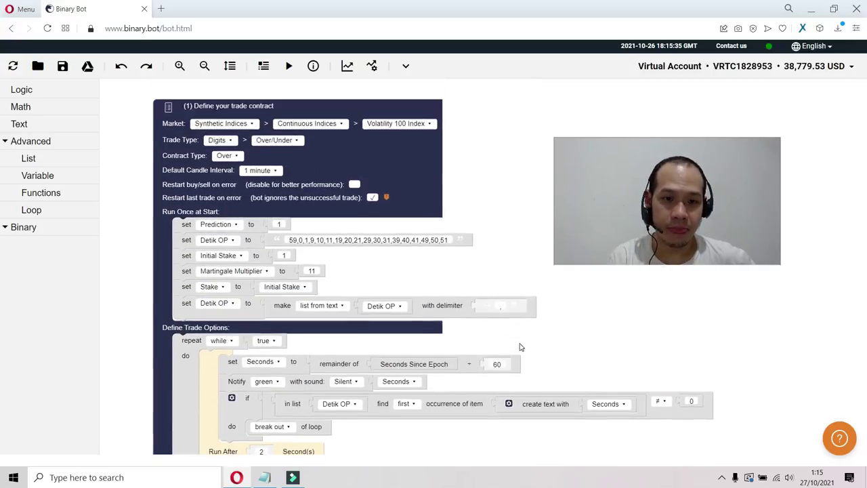
scroll(495, 240, down, 1)
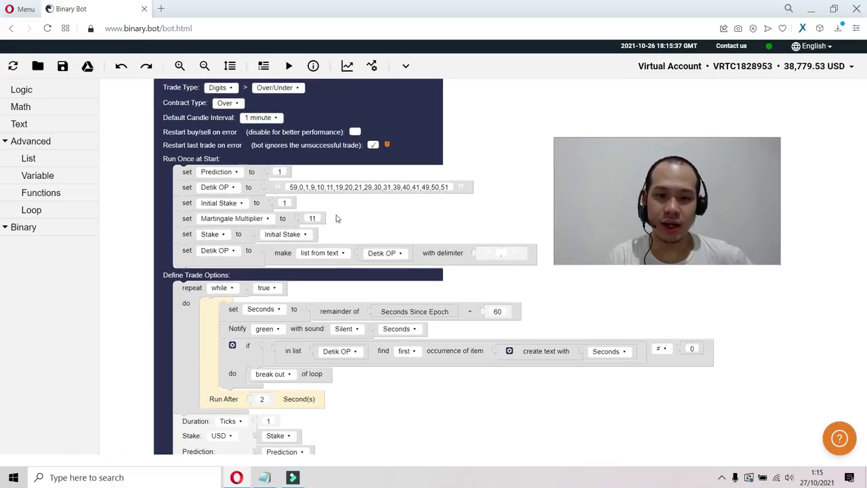
click(313, 218)
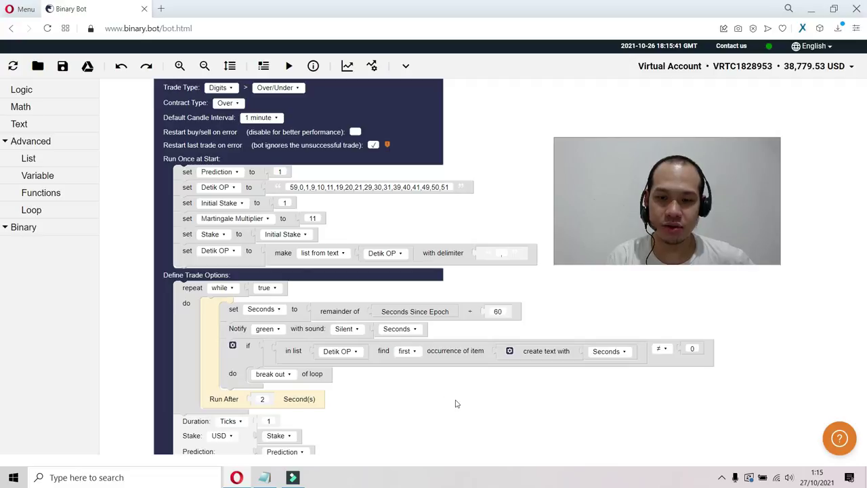
drag(457, 404, 456, 329)
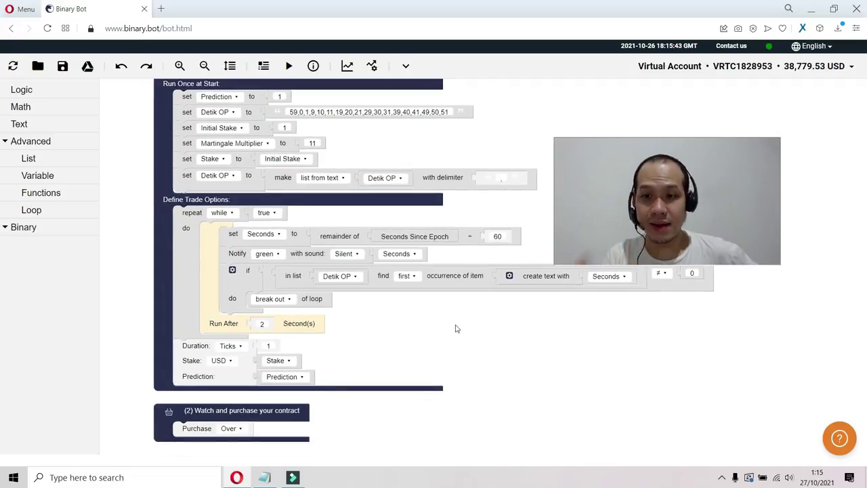
drag(455, 329, 443, 185)
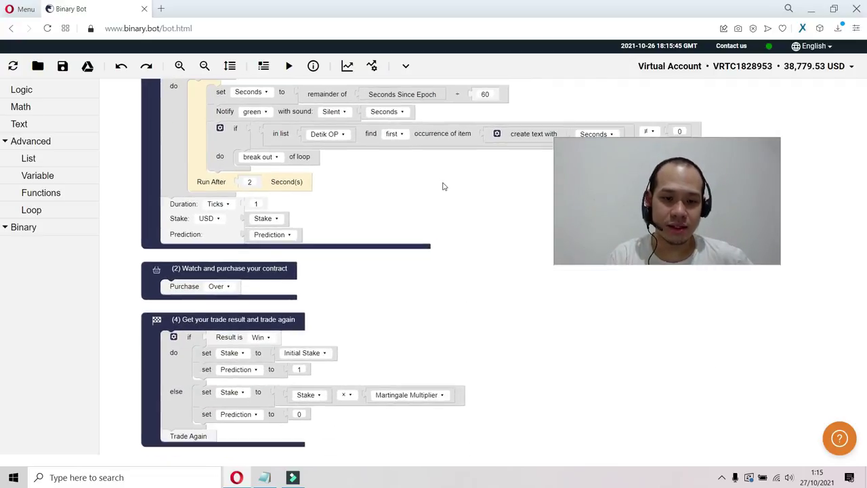
click(256, 417)
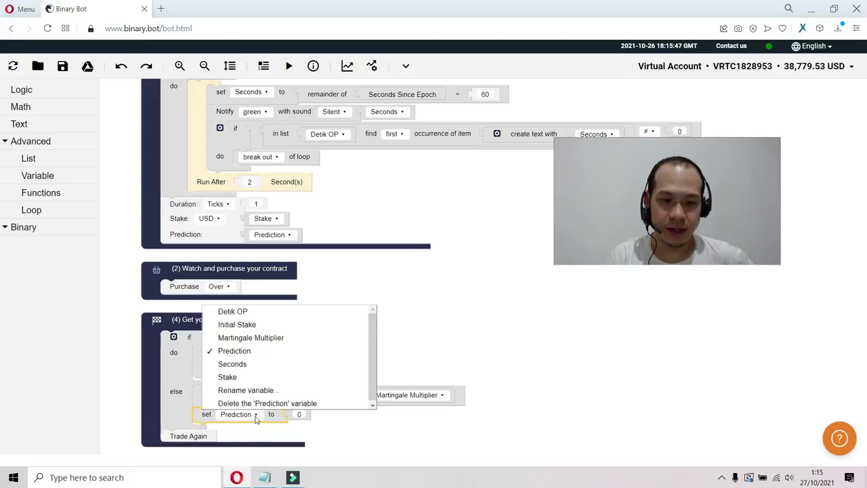
click(436, 349)
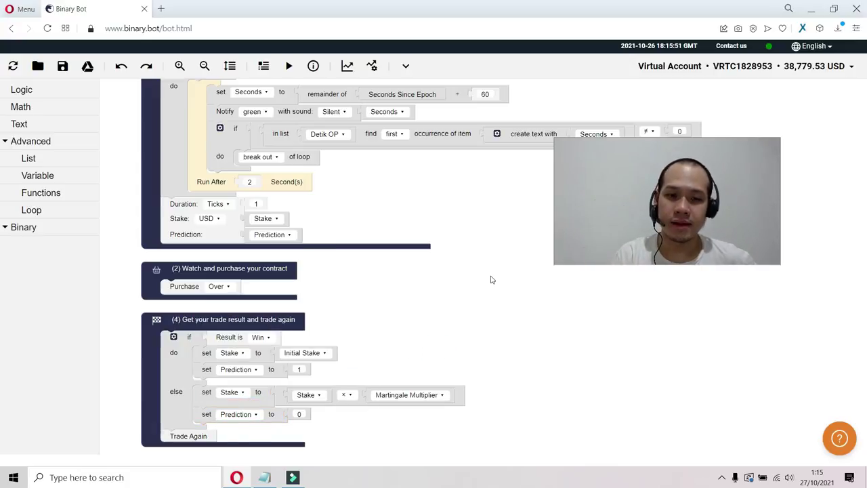
Step: Recheck the Martingale Multiplier and trace the Prediction variable from Run Once at Start through the trade options to the result branches
drag(496, 274, 496, 366)
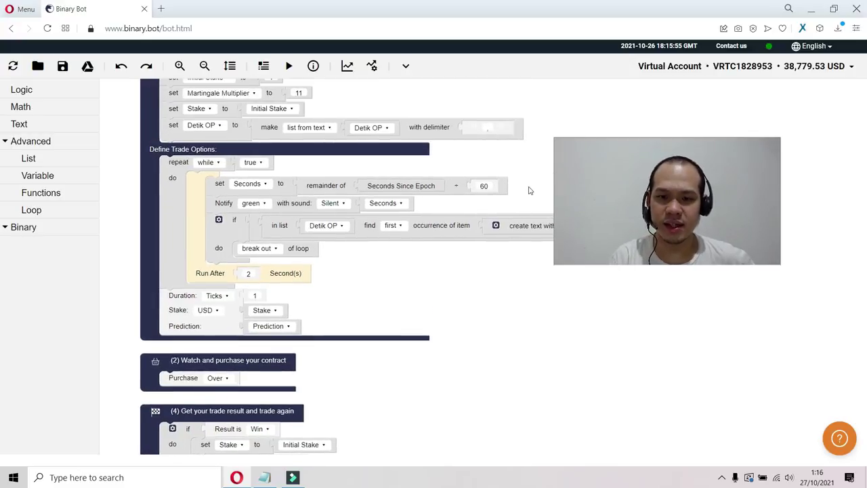
drag(528, 188, 540, 279)
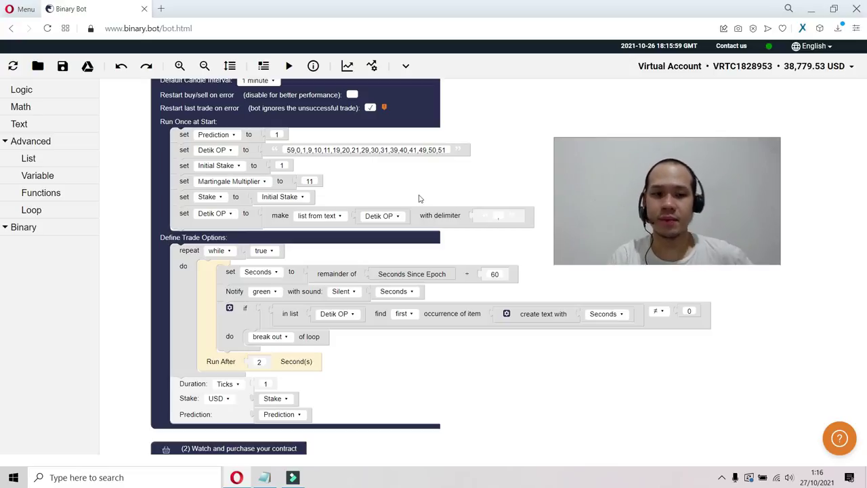
click(309, 180)
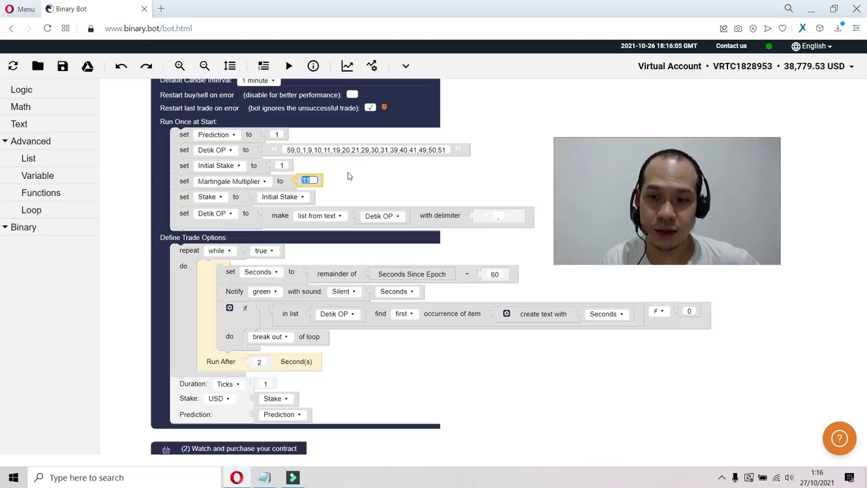
click(375, 178)
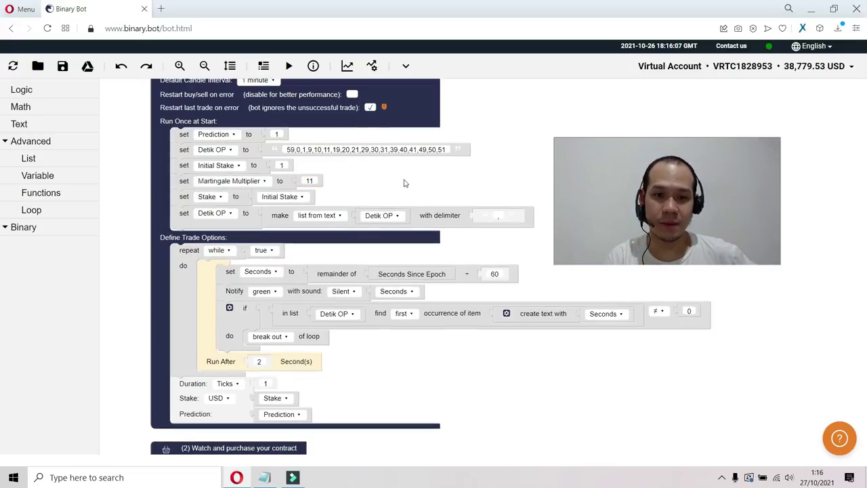
drag(404, 183, 388, 223)
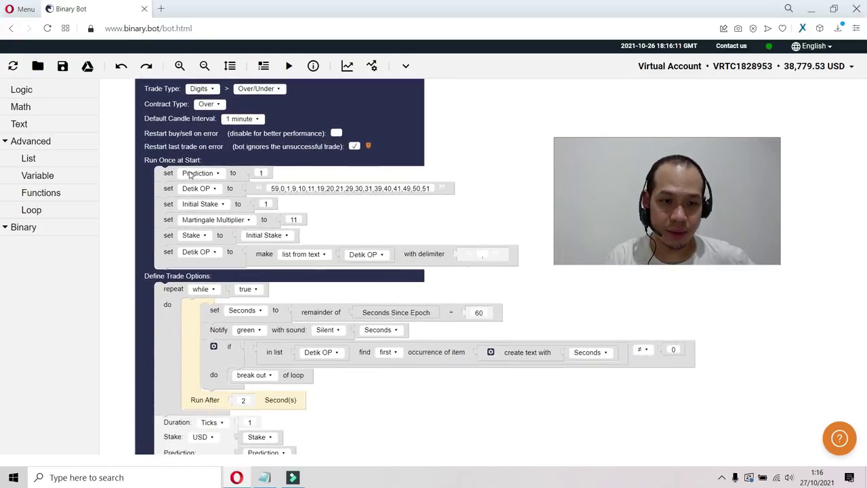
click(191, 174)
click(407, 290)
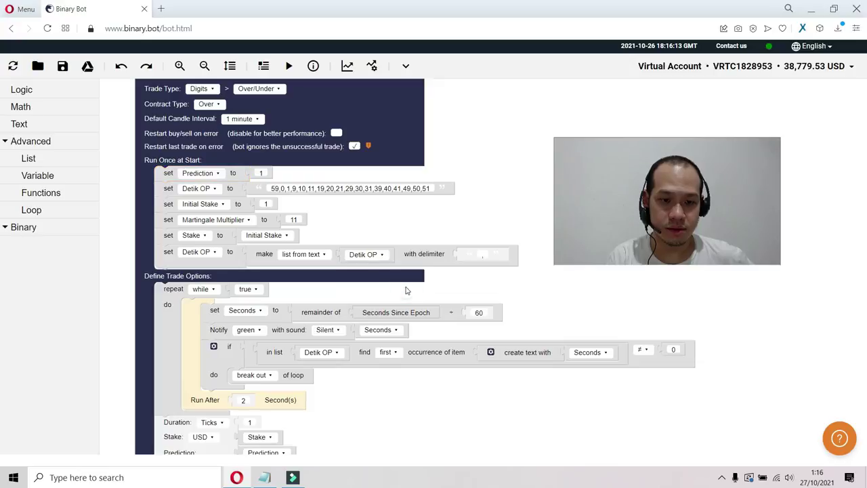
drag(424, 421, 416, 259)
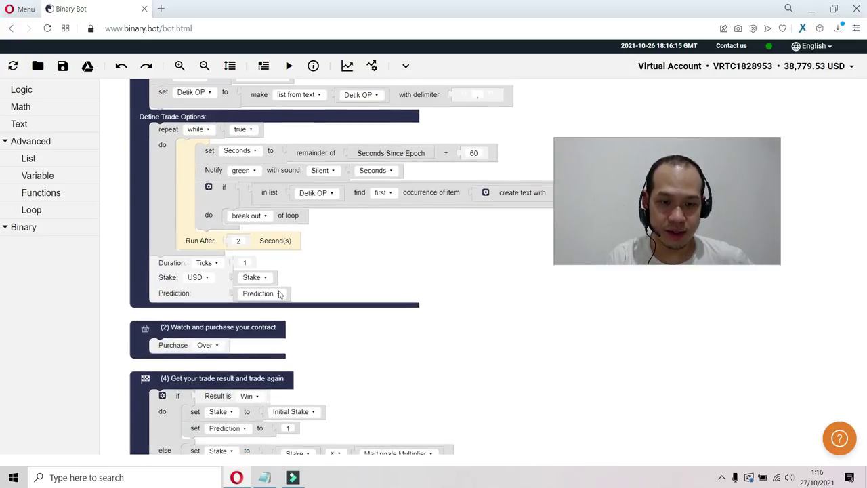
click(279, 293)
click(414, 264)
drag(464, 318, 449, 366)
drag(332, 140, 351, 236)
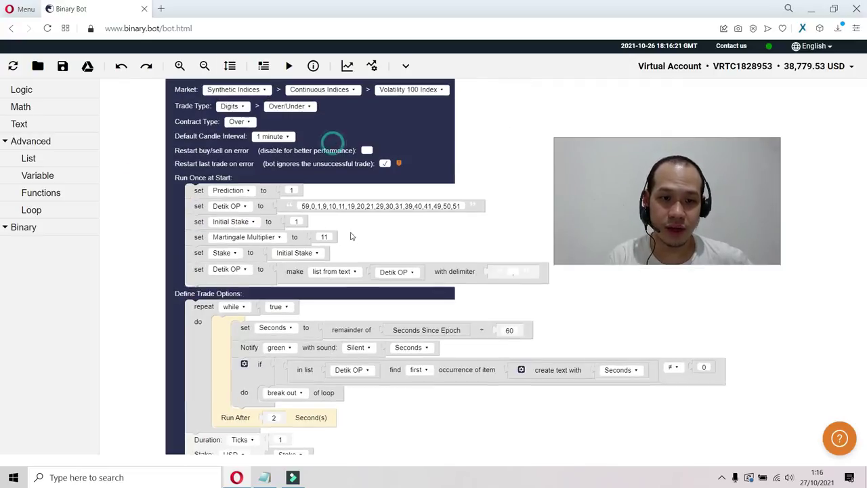
scroll(349, 217, down, 5)
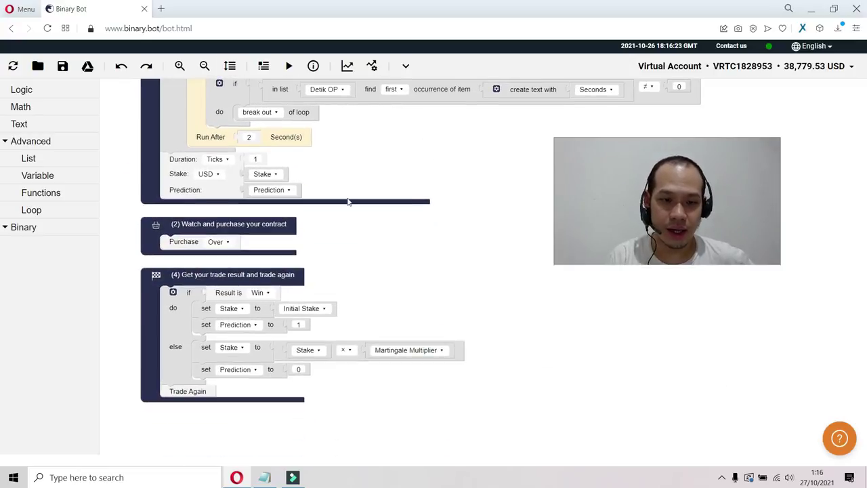
Step: Run the Digits Over bot on the virtual account, stop it during the fifth trade, and close the trade summary
click(204, 324)
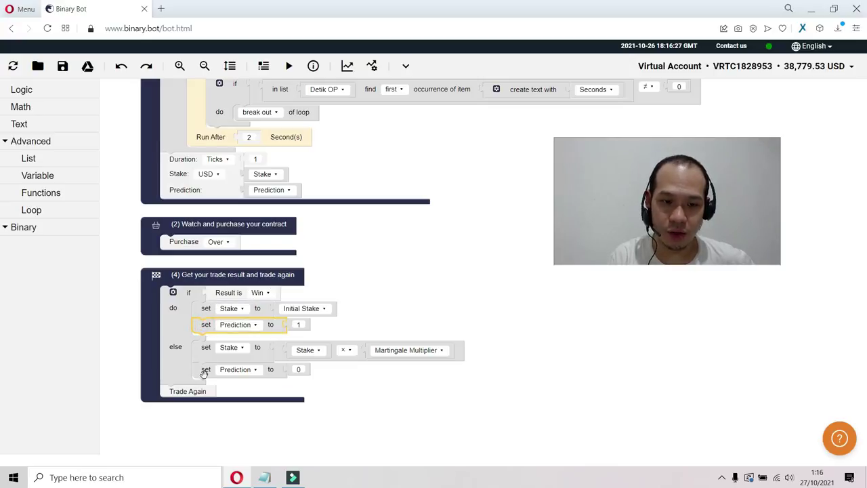
click(434, 259)
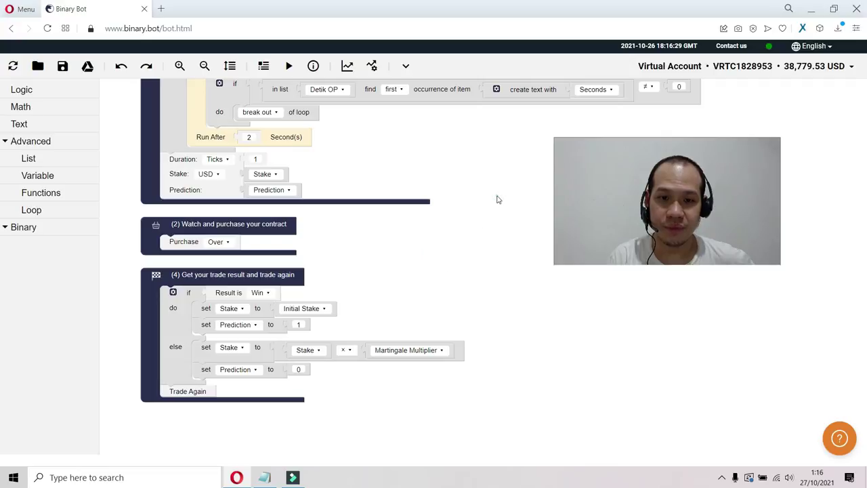
scroll(497, 199, up, 3)
scroll(519, 293, up, 1)
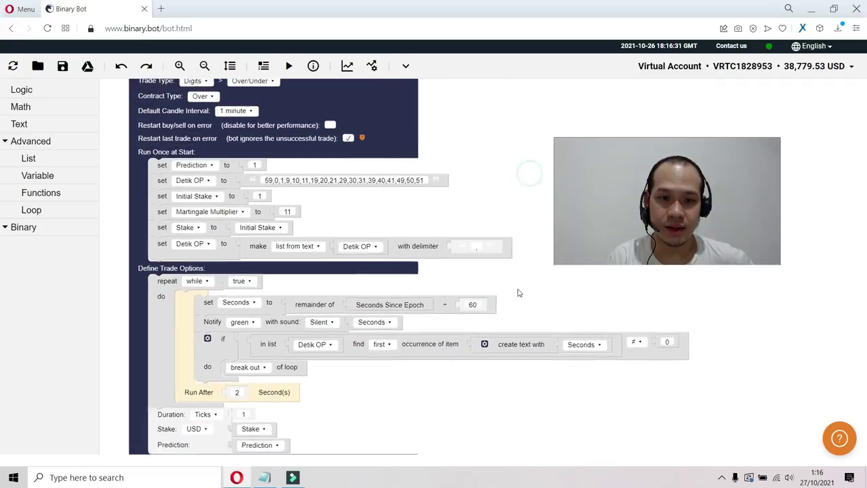
scroll(519, 293, up, 2)
click(288, 66)
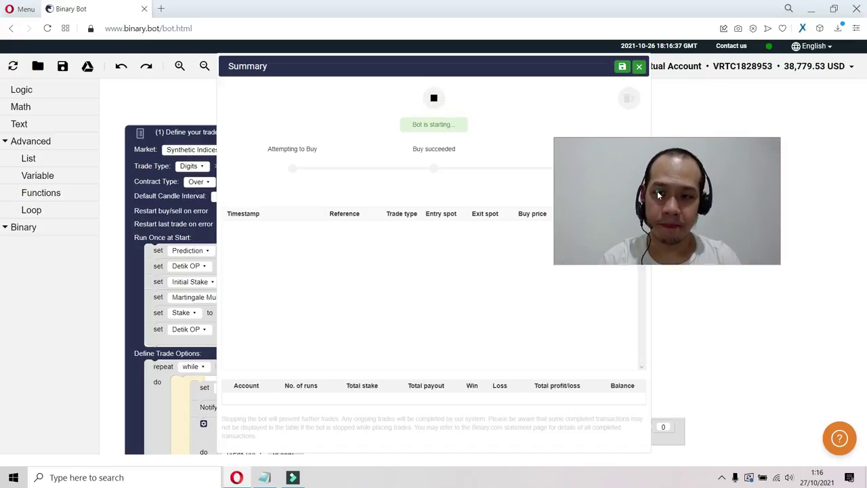
drag(657, 195, 697, 208)
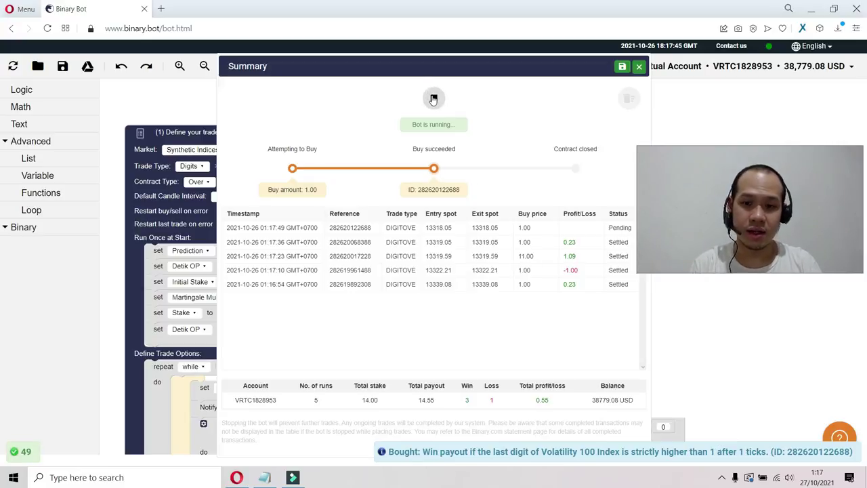
click(434, 99)
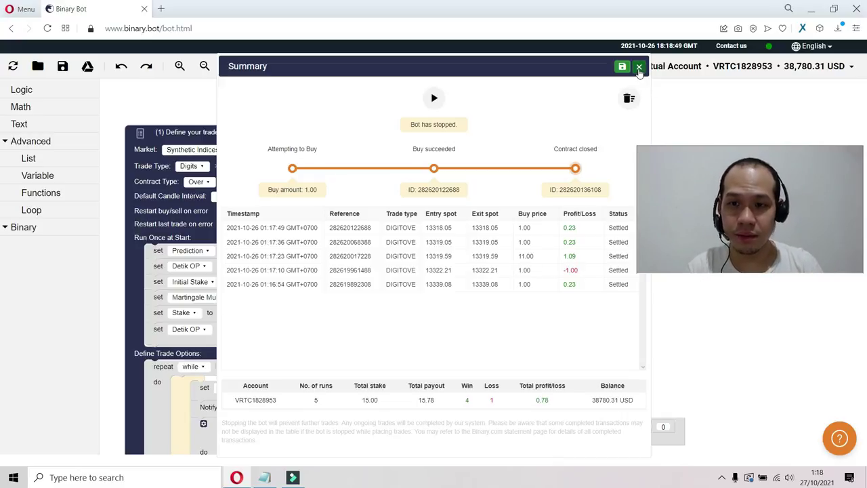
click(639, 66)
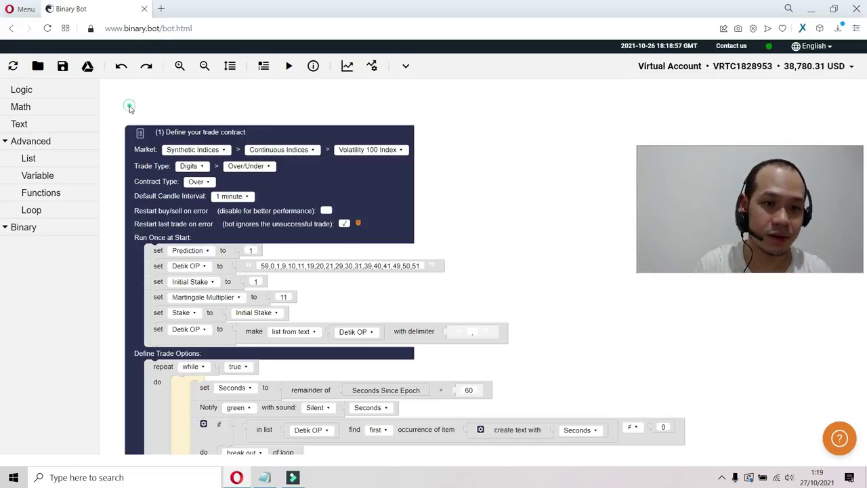
Step: Start saving the bot as XML in the Binary Bot folder, reusing the existing file's name with "DIGIT DIFFERS" replaced by "DIGIT OVER"
drag(130, 108, 142, 92)
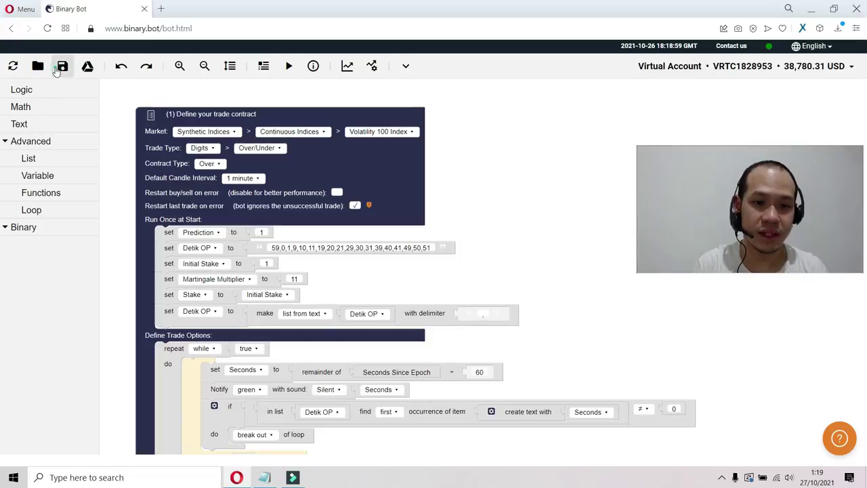
click(63, 65)
click(453, 326)
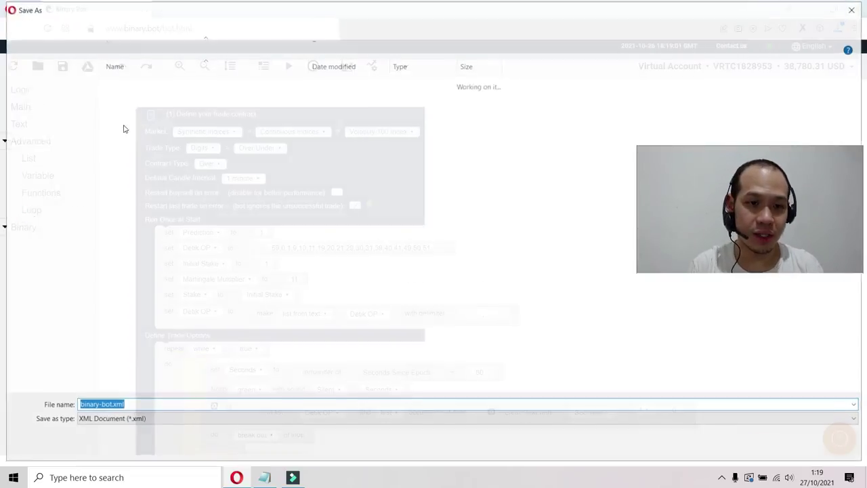
click(201, 83)
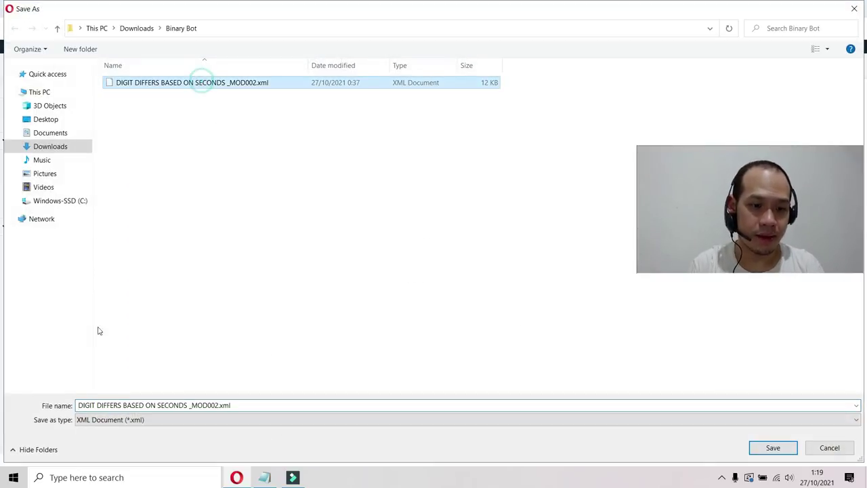
click(121, 402)
click(121, 405)
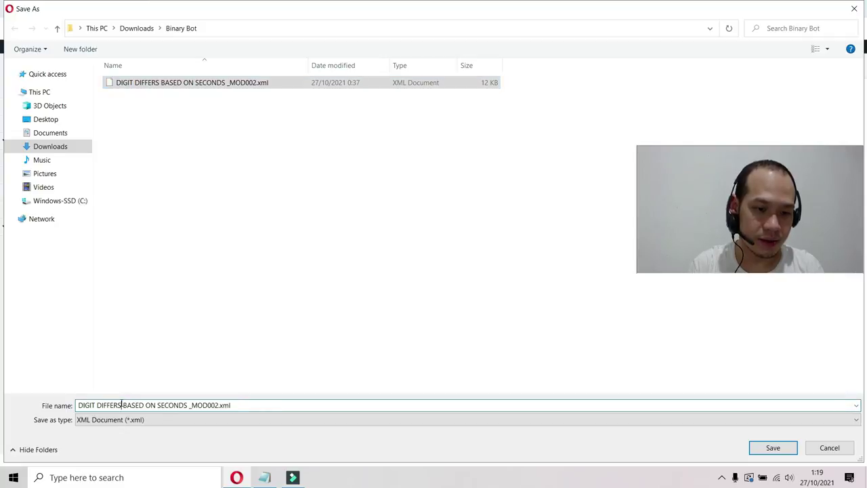
drag(121, 405, 57, 409)
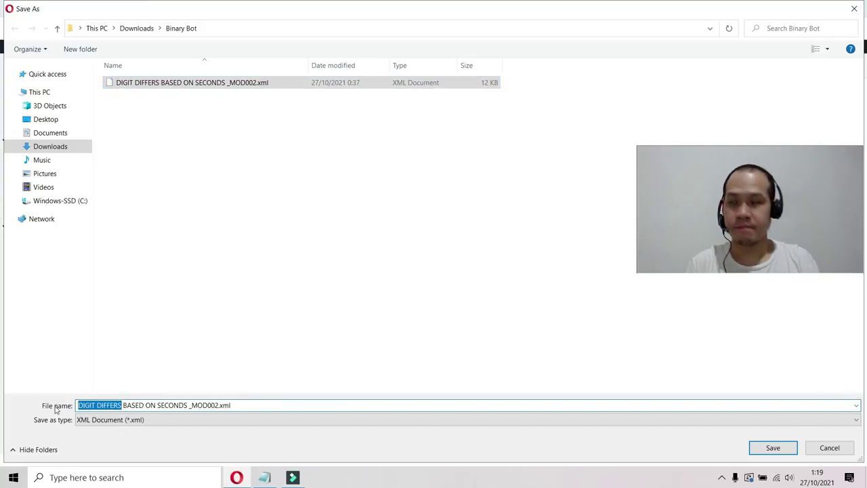
text(DIGIT O)
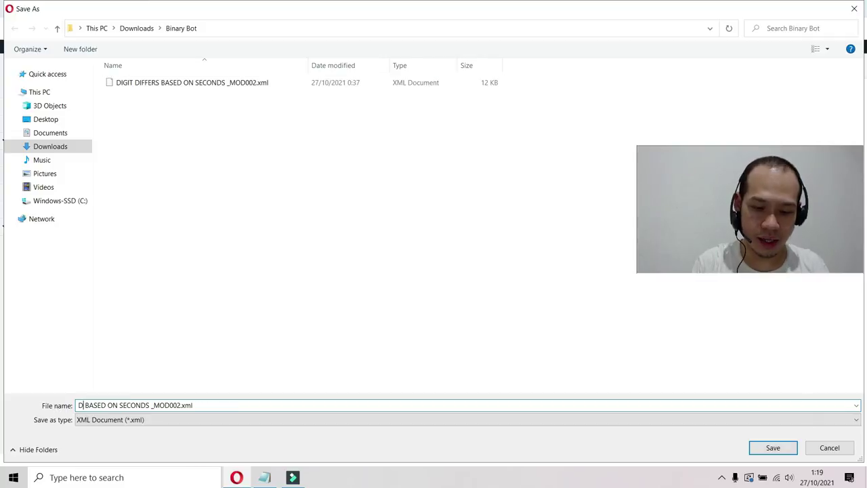
text(VER)
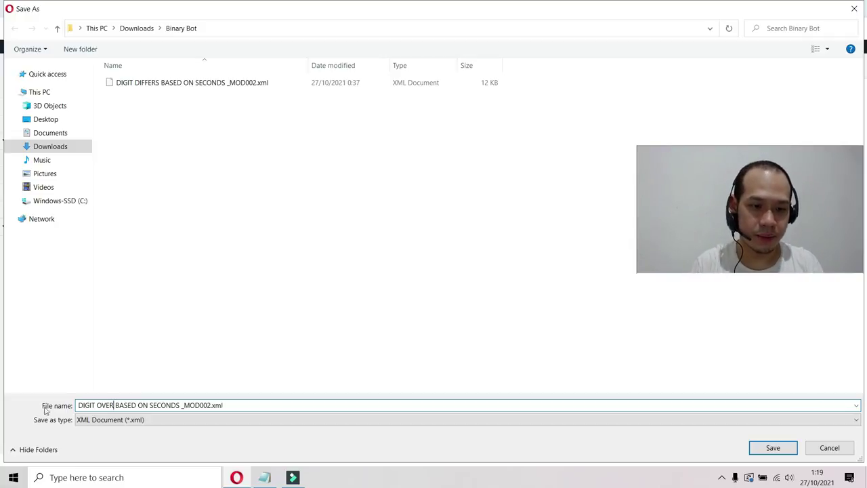
Step: Complete the file name as "DIGIT OVER 01 PROTECTION BASED ON SECONDS.xml" and save the bot
text(01)
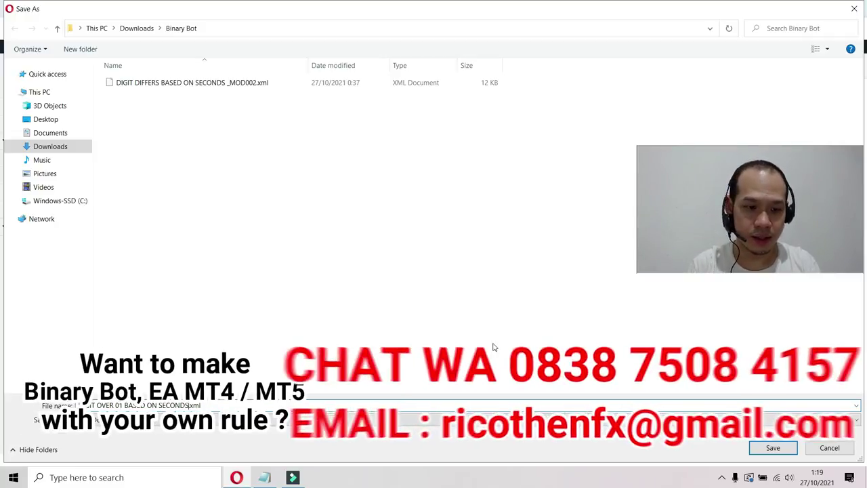
click(125, 406)
text(PRO )
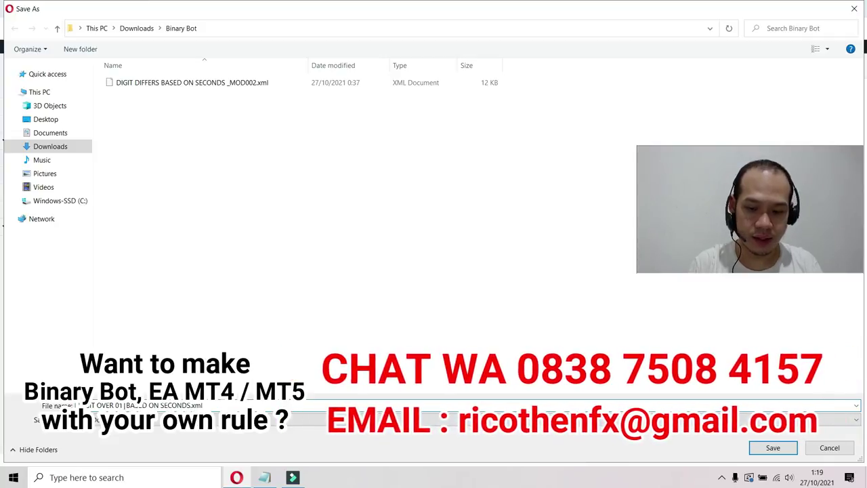
text(TECTION)
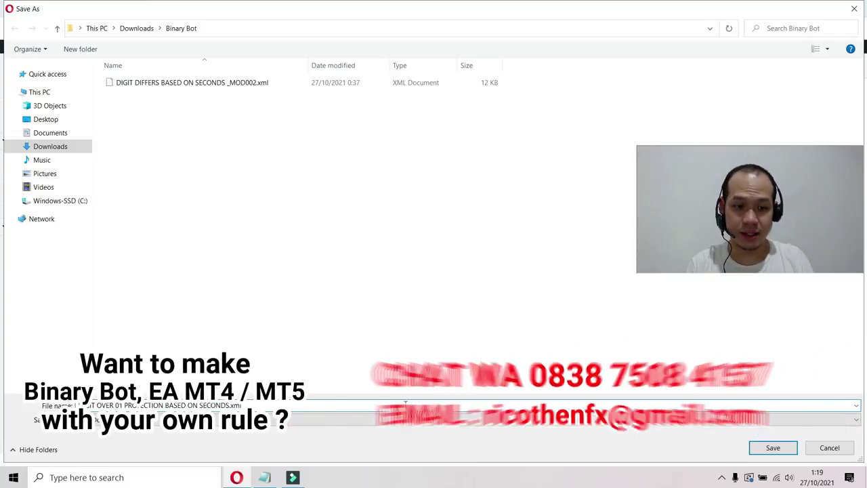
click(768, 449)
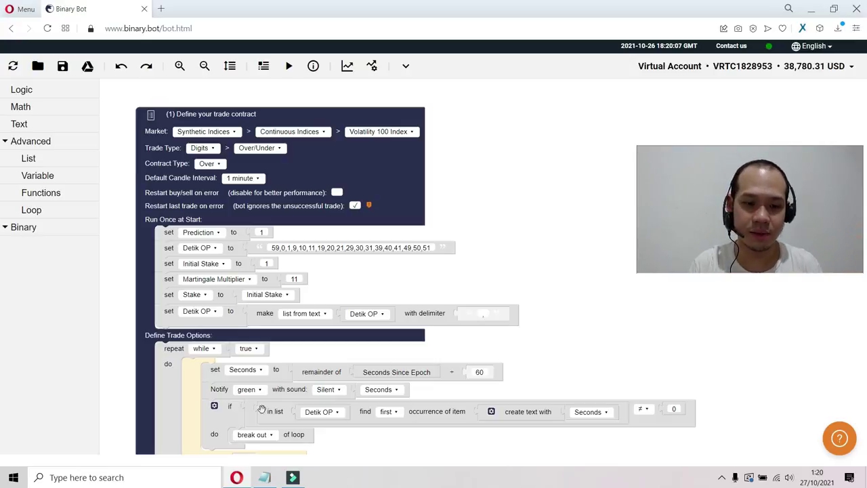
Step: Switch to Notepad, copy the entire obfuscated script, and return to the Binary Bot page in Opera
click(274, 480)
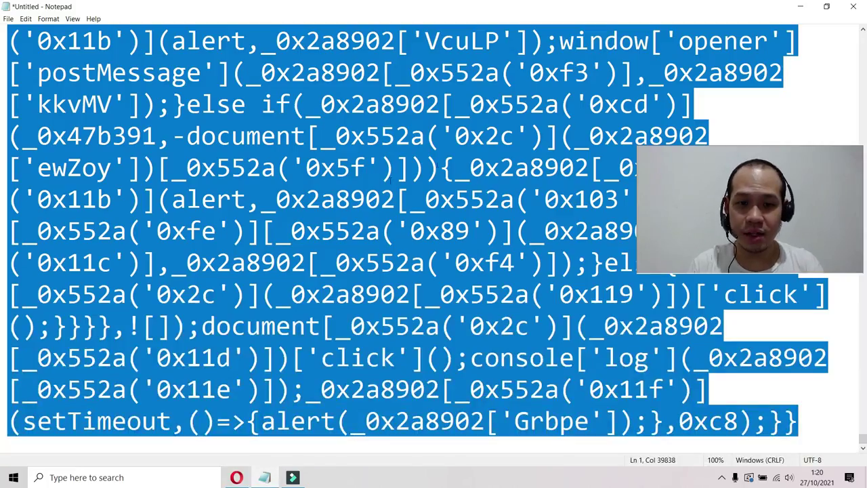
click(347, 217)
right_click(348, 219)
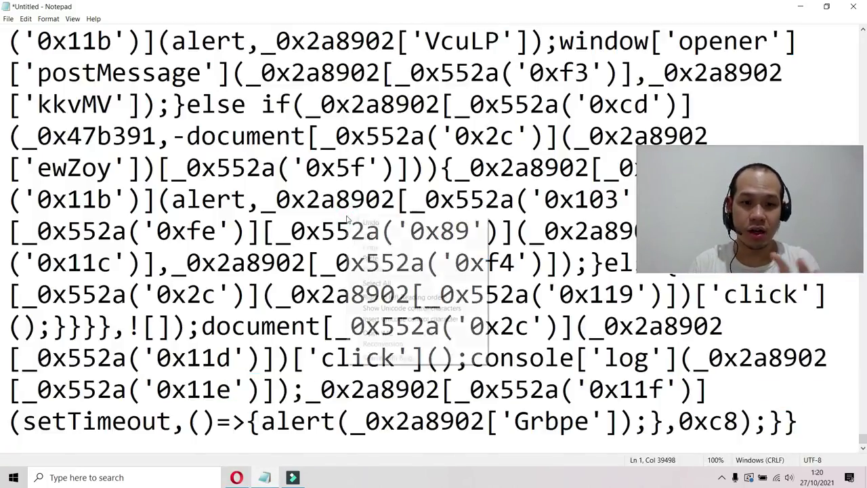
click(394, 285)
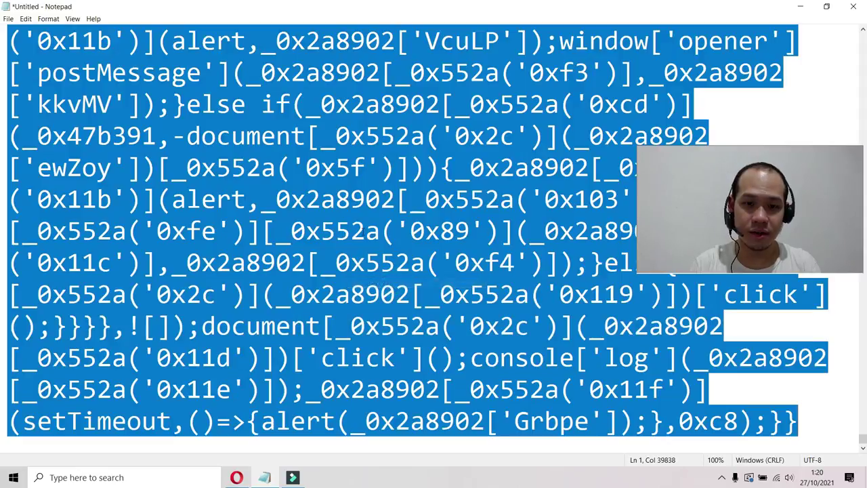
right_click(331, 222)
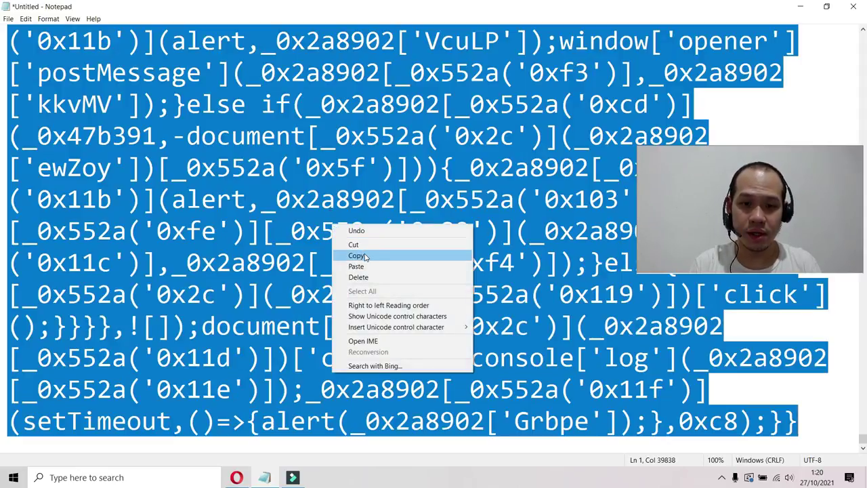
click(359, 260)
click(237, 478)
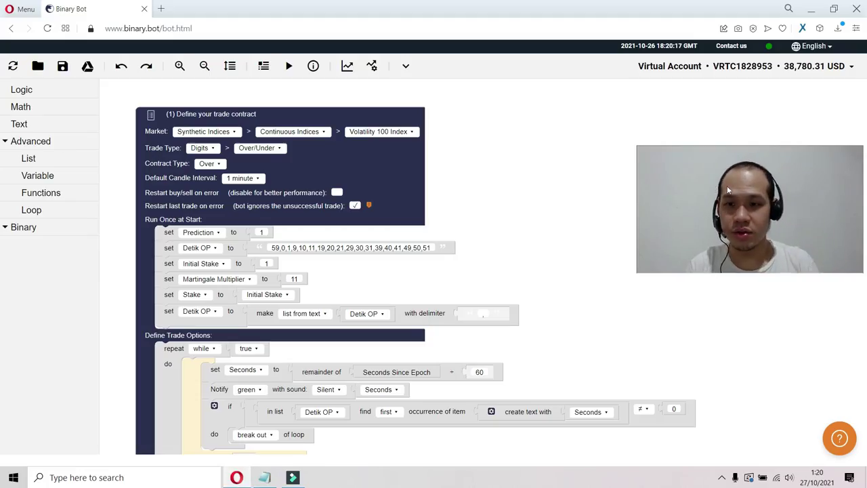
Step: Enable the browser's bookmarks bar in the Easy setup options and close them
click(857, 28)
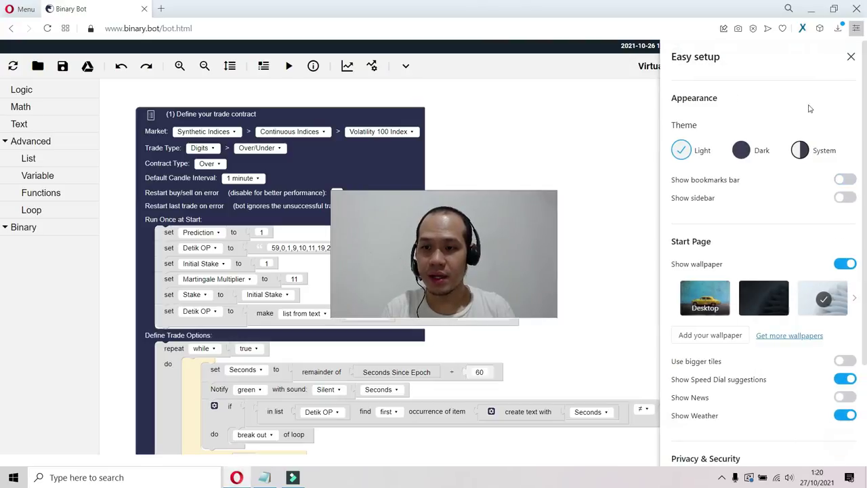
click(842, 180)
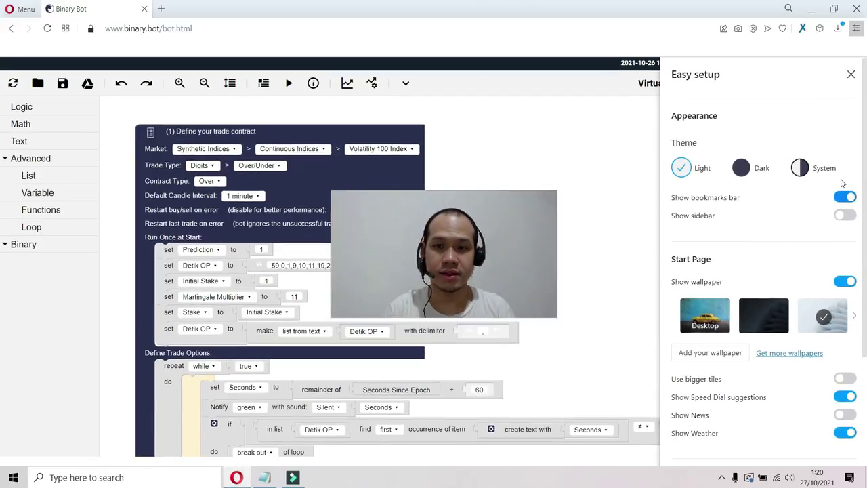
click(851, 75)
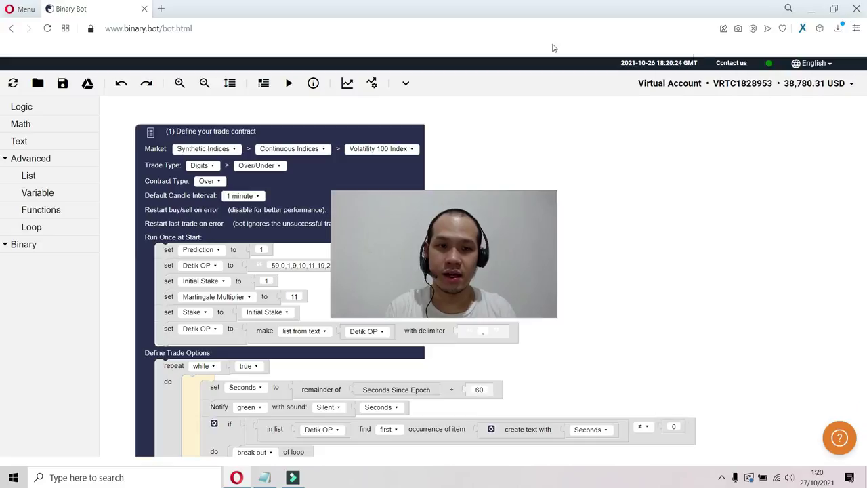
Step: Add the bot page to the bookmarks bar under the name "EZV1.0" followed by the author's first name
right_click(194, 47)
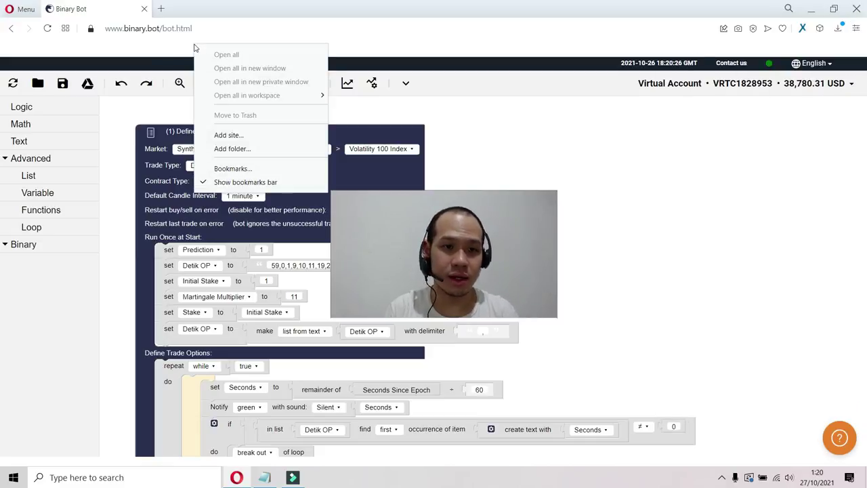
click(229, 134)
text(E)
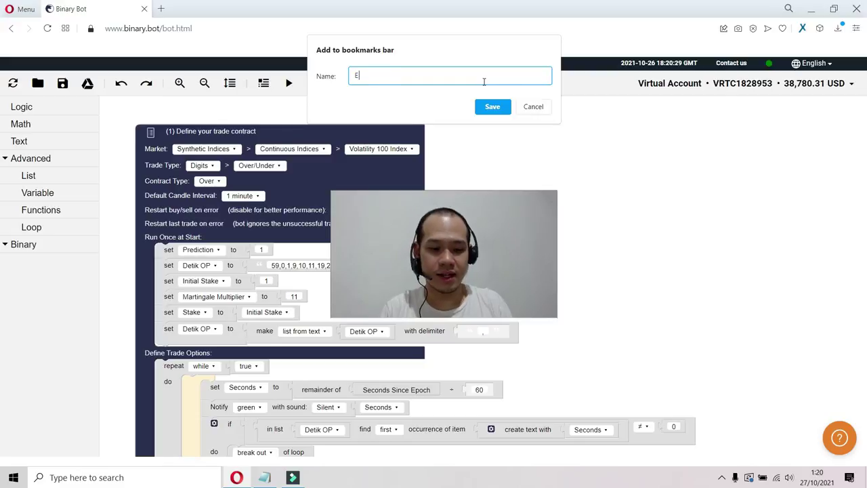
text(ZV1.0 rico)
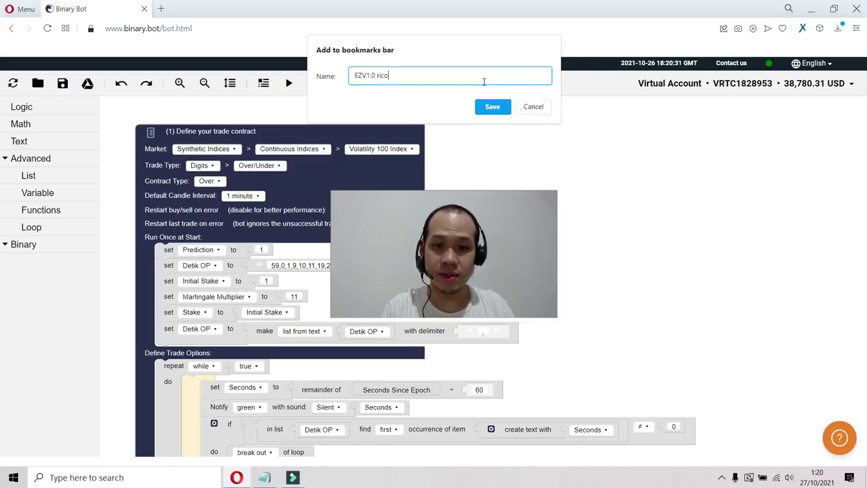
key(Return)
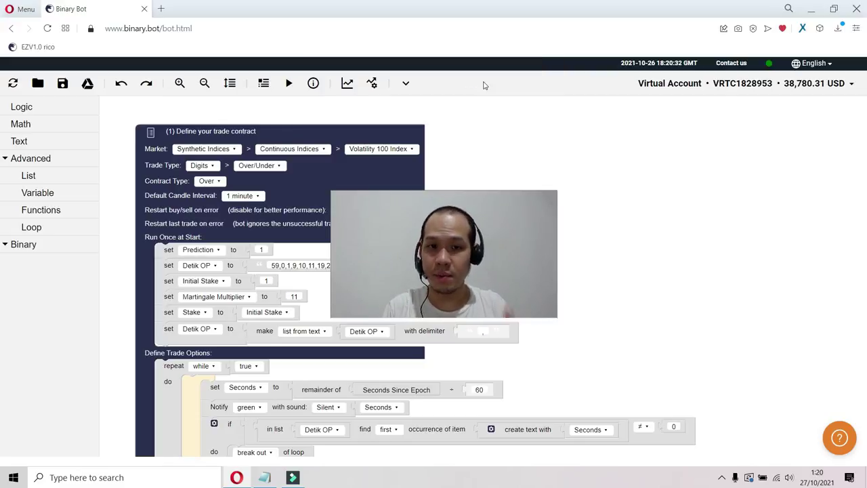
Step: Replace the EZV1.0 bookmark's address with the copied script and save the bookmark
right_click(27, 49)
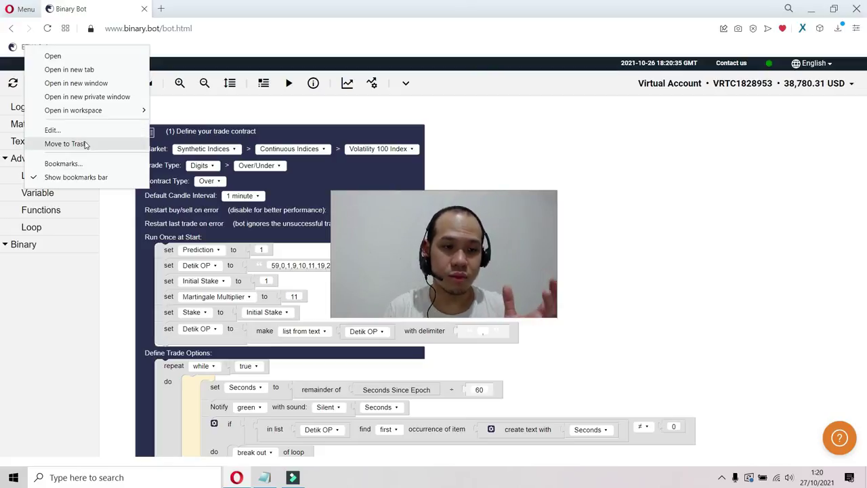
click(102, 131)
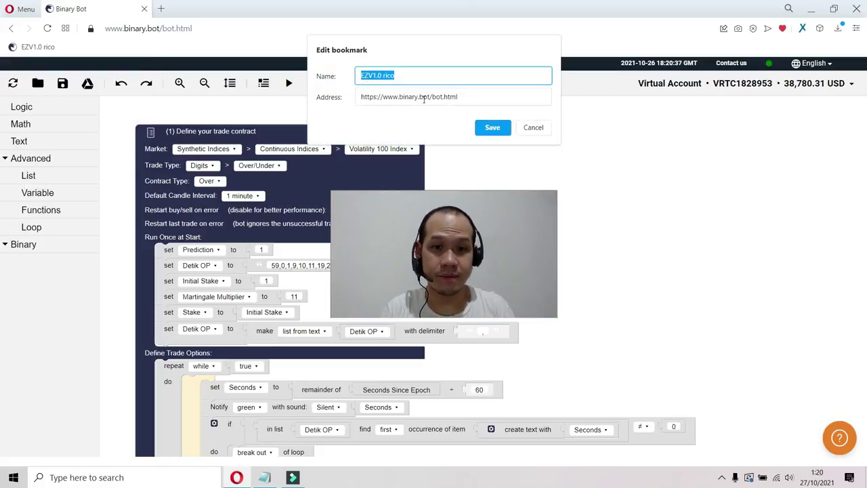
key(Tab)
key(BackSpace)
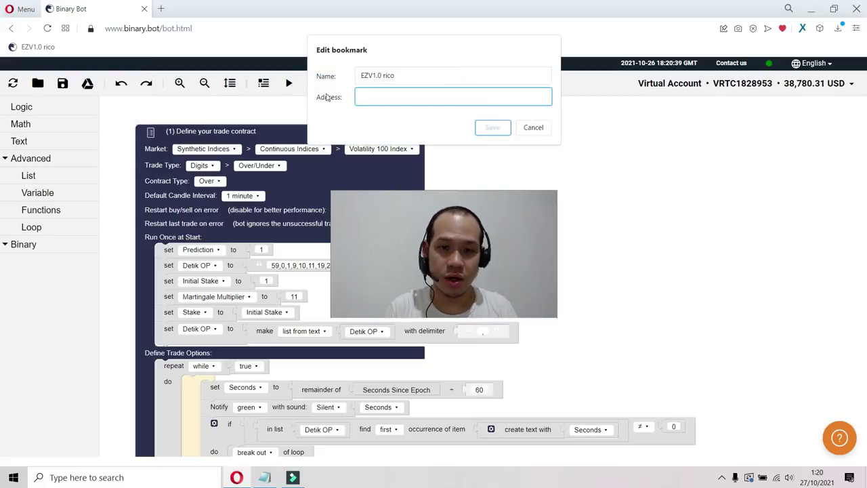
right_click(366, 95)
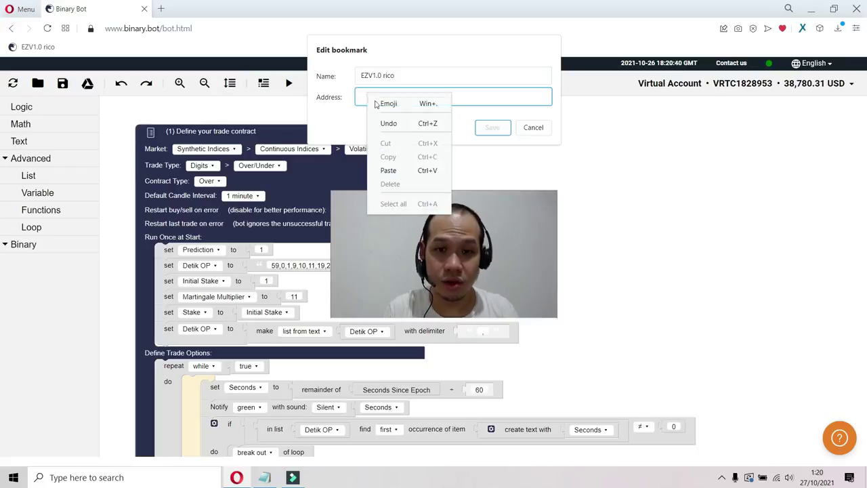
click(388, 170)
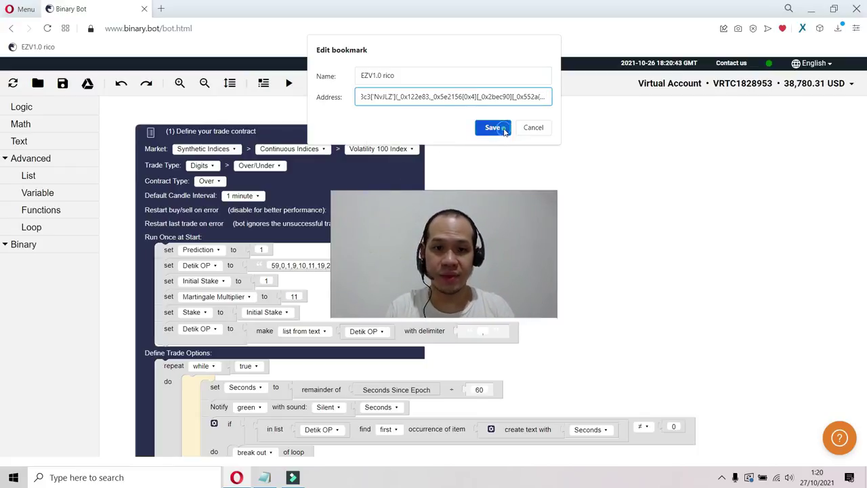
click(493, 128)
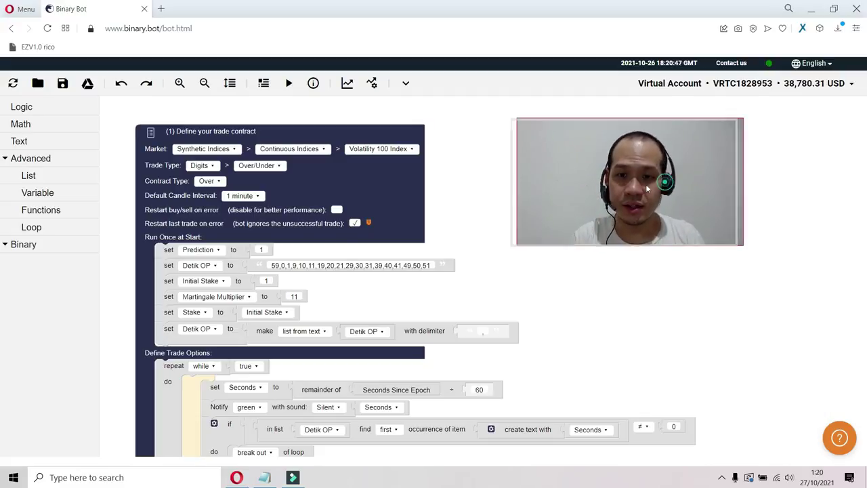
Step: Check the anonymoX extension's selected identity and on/off state
click(801, 30)
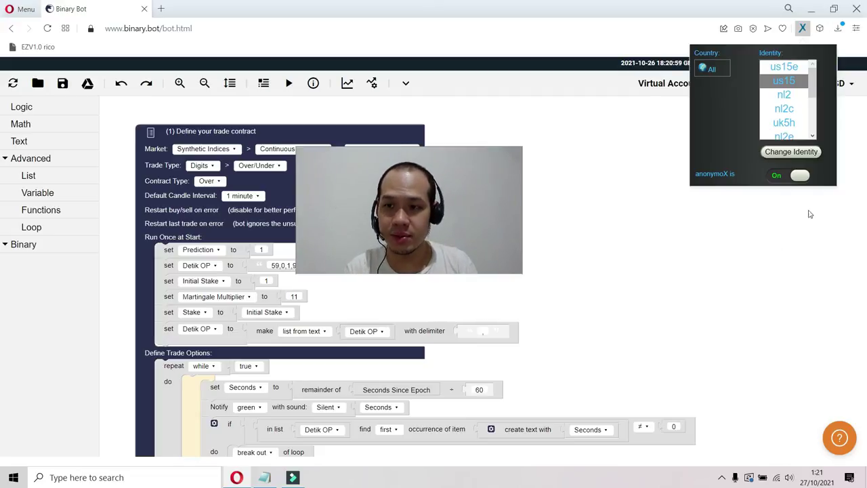
click(779, 238)
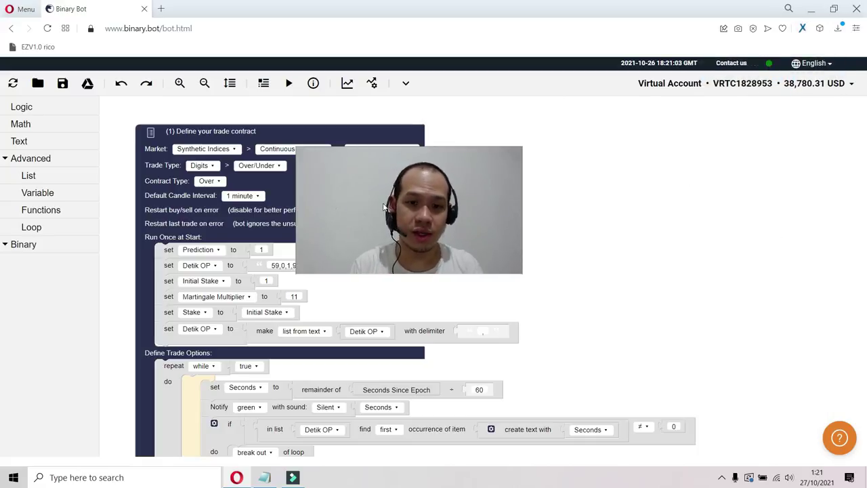
drag(453, 205, 755, 199)
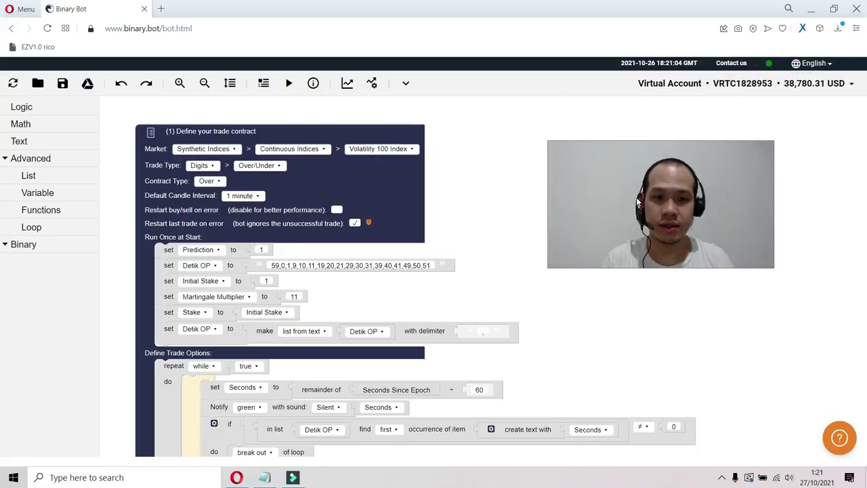
Step: Load the Binary Bot page anew from the address binary.bot
click(231, 31)
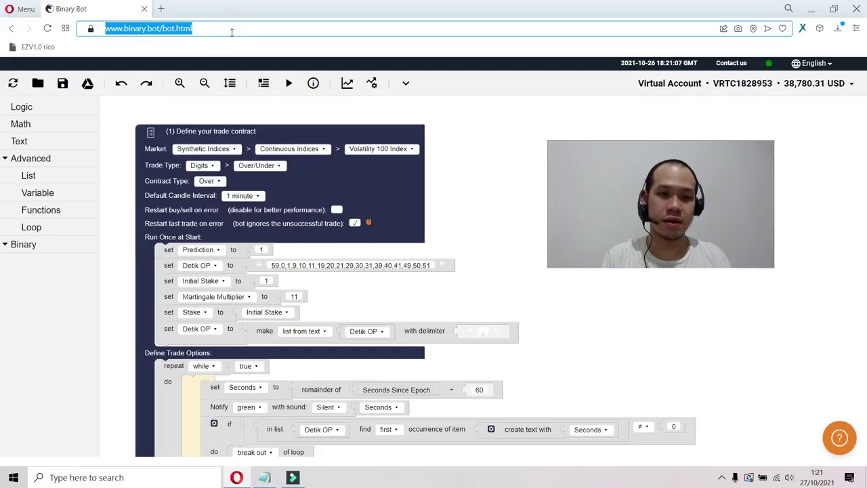
text(binary.)
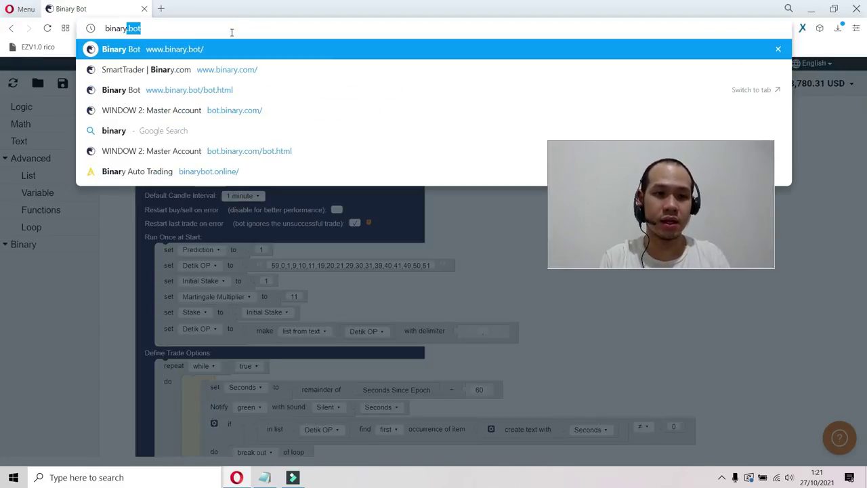
text(bot)
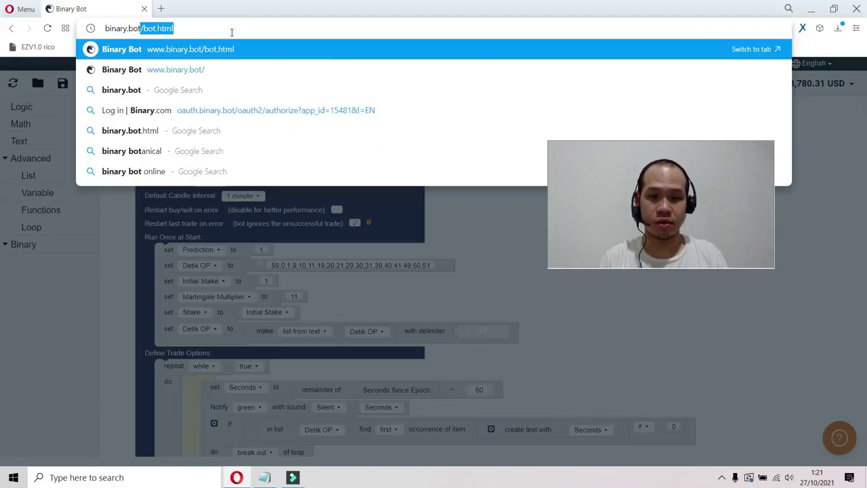
key(Delete)
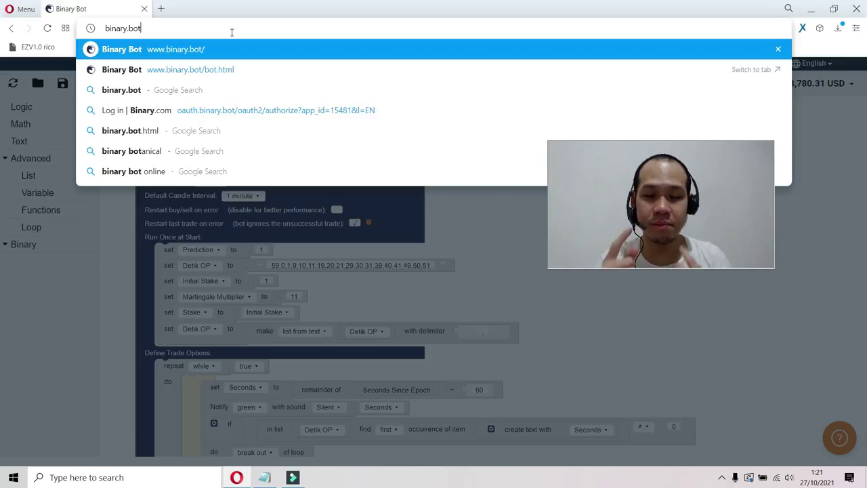
key(Return)
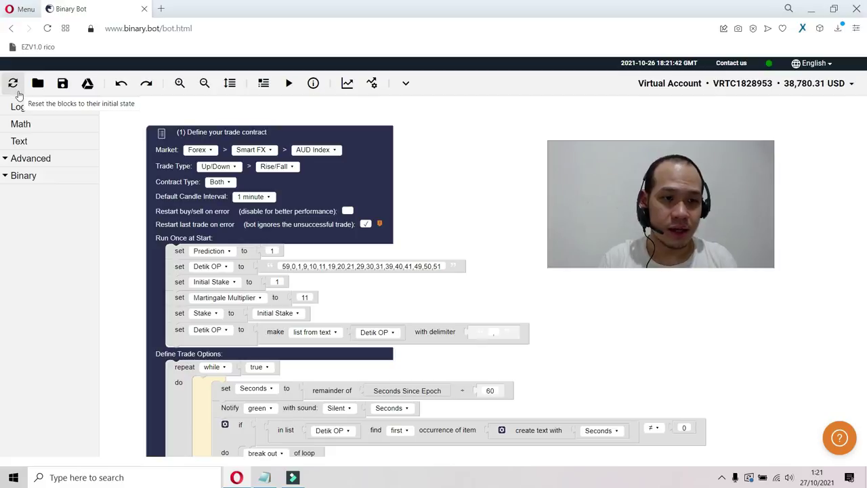
Step: Reset the blocks to their initial state and load "DIGIT OVER 01 PROTECTION BASED ON SECONDS.xml" from the computer
click(14, 85)
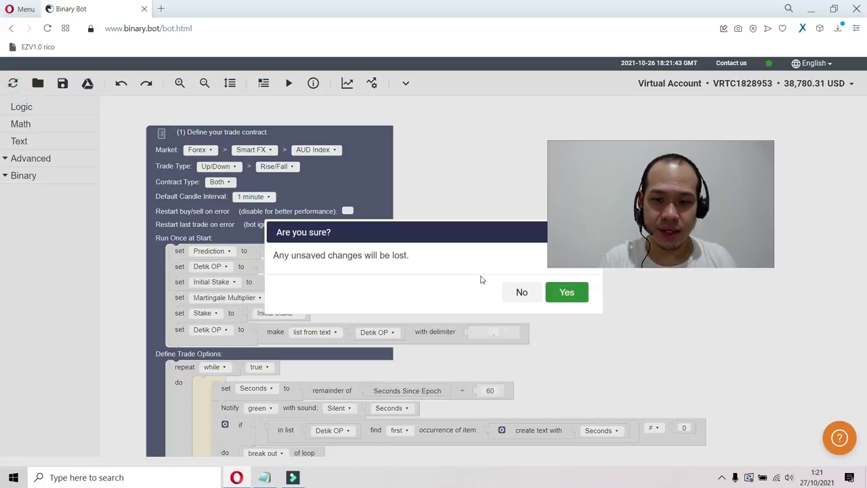
click(568, 298)
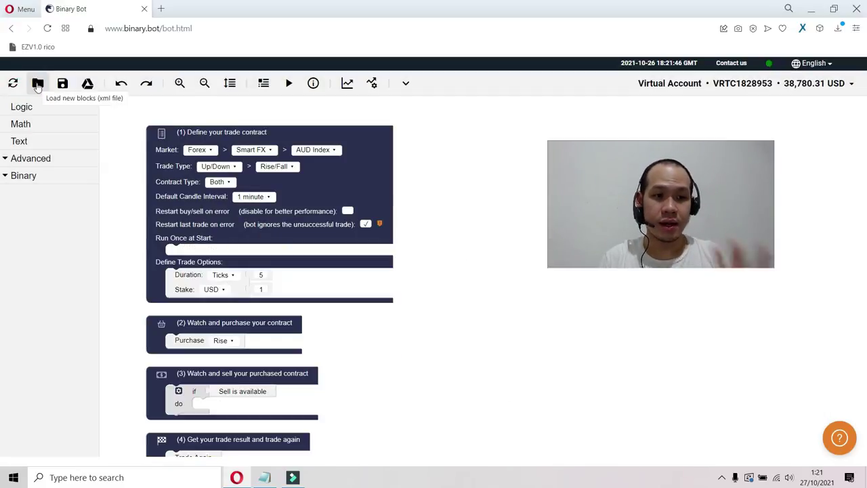
click(37, 84)
click(439, 283)
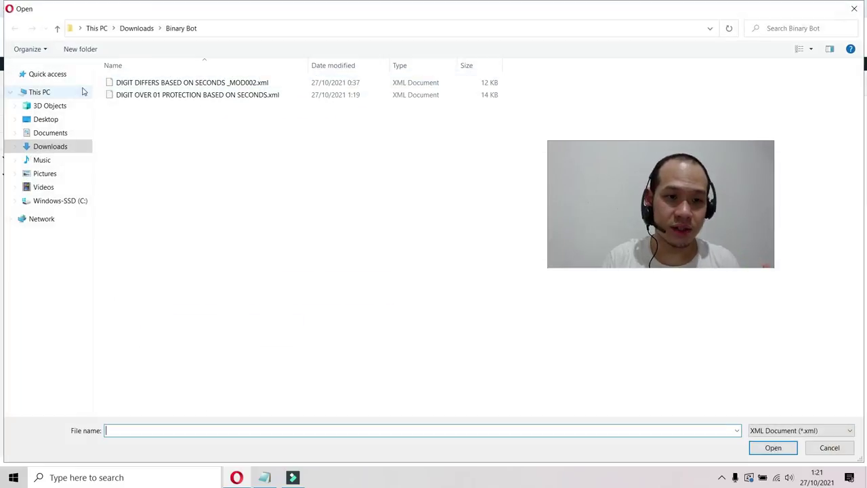
double_click(171, 98)
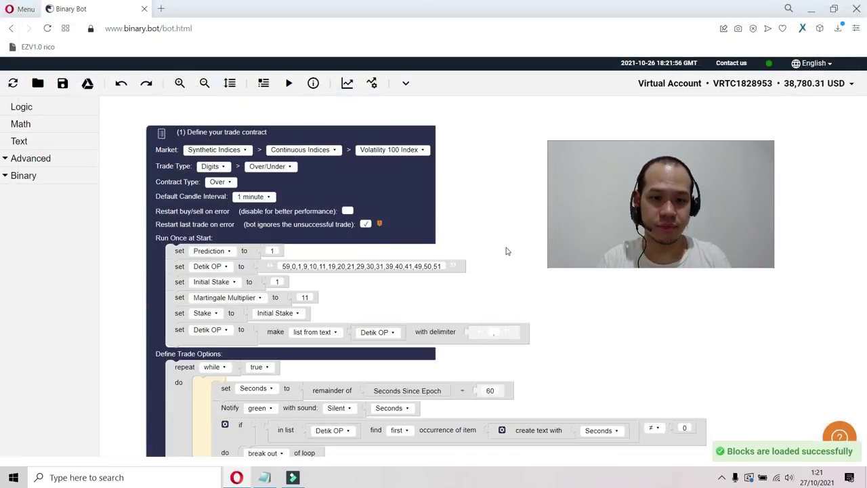
drag(508, 251, 482, 226)
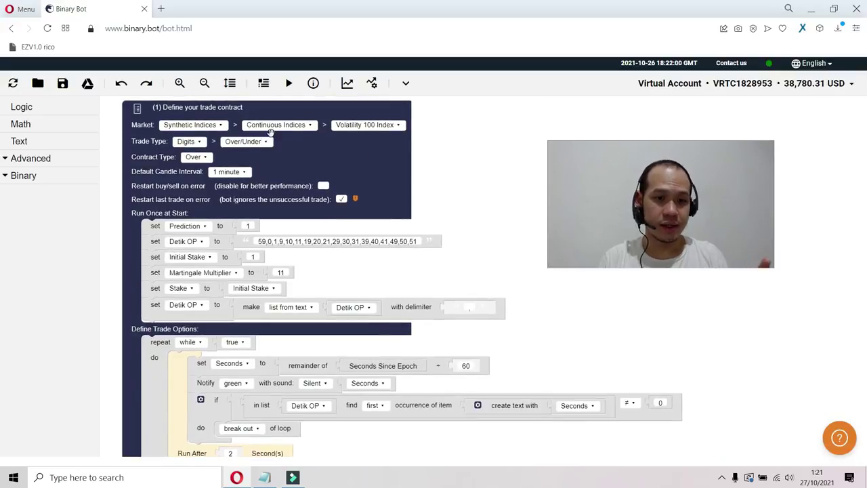
Step: Run the EZV1.0 bookmarklet, then reset the new bot tab's blocks and load "DIGIT OVER 01 PROTECTION BASED ON SECONDS.xml" there
click(49, 52)
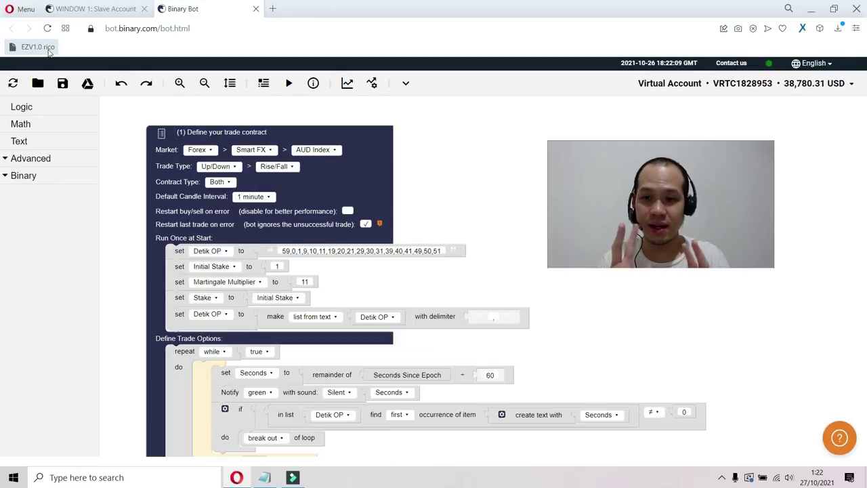
click(15, 85)
click(569, 293)
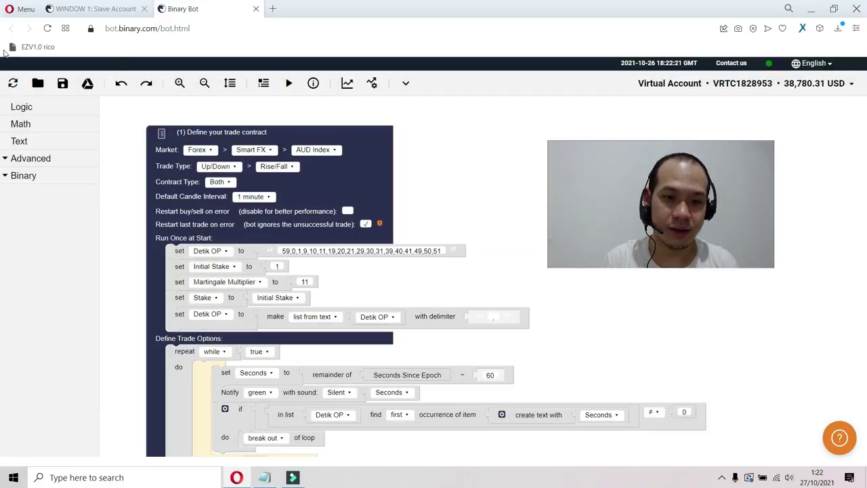
click(38, 82)
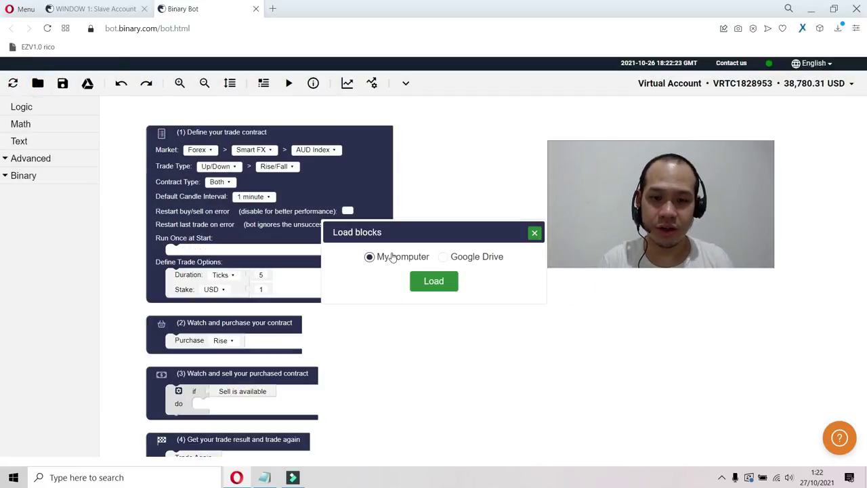
click(433, 282)
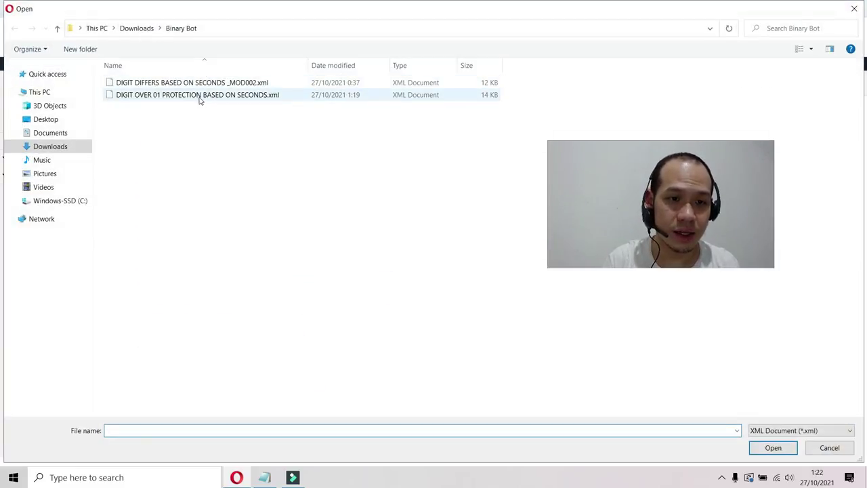
double_click(202, 96)
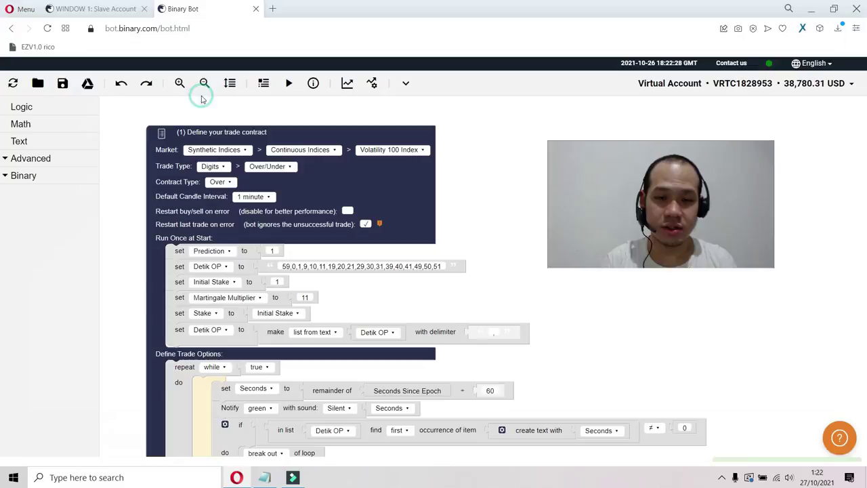
Step: Run the EZV1.0 bookmarklet on the second bot tab and dismiss its instructions
click(27, 54)
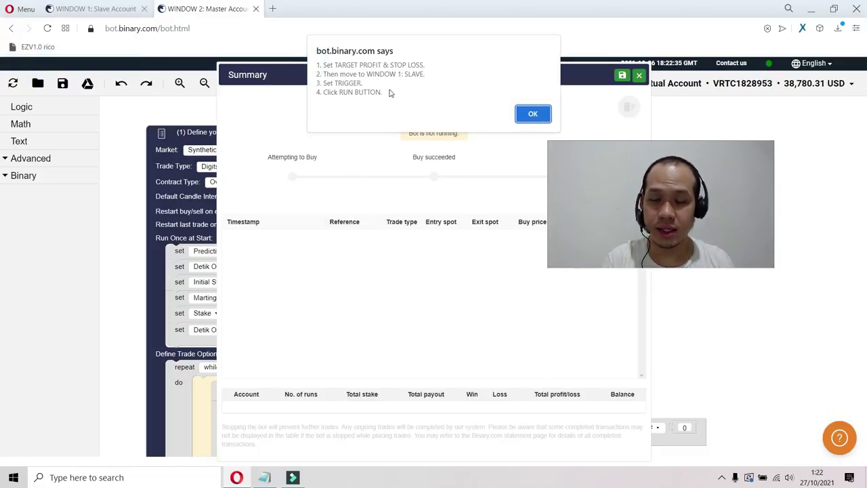
click(532, 116)
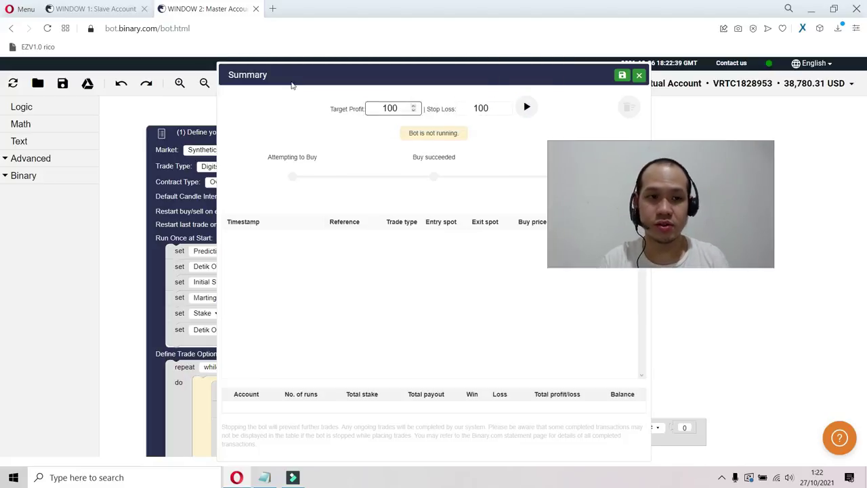
Step: Set the Trigger to L in the Summary of WINDOW 1: Slave Account
click(109, 13)
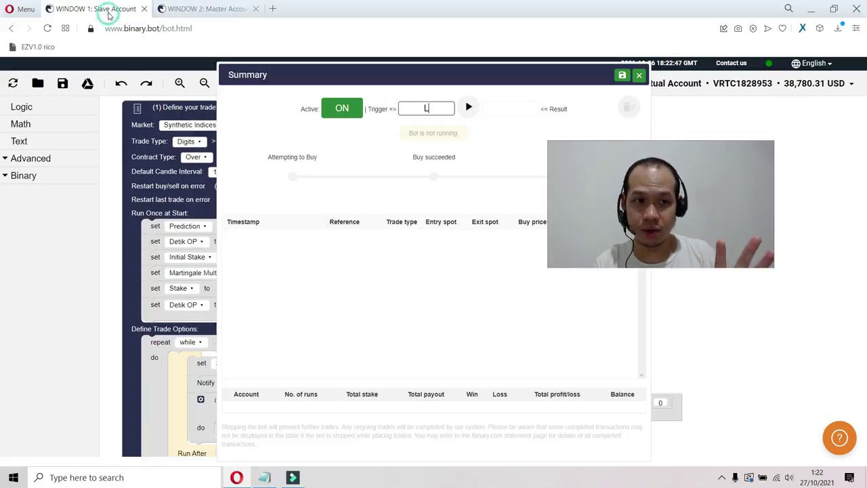
click(432, 107)
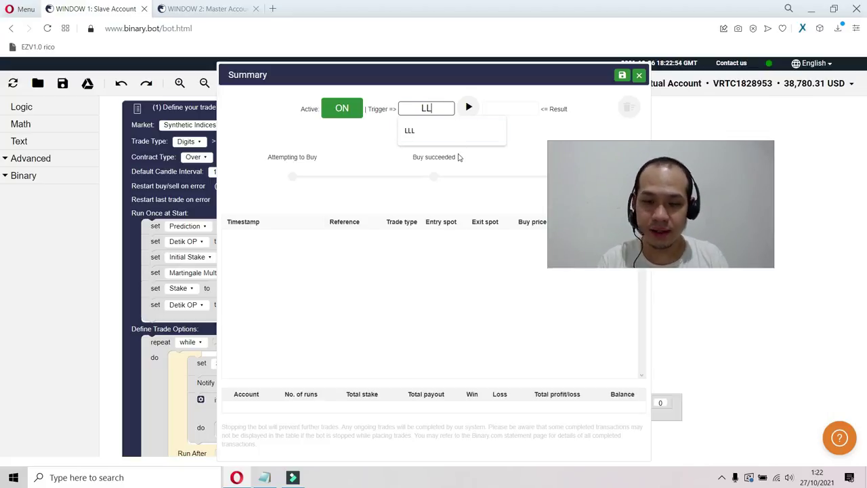
text(LLL)
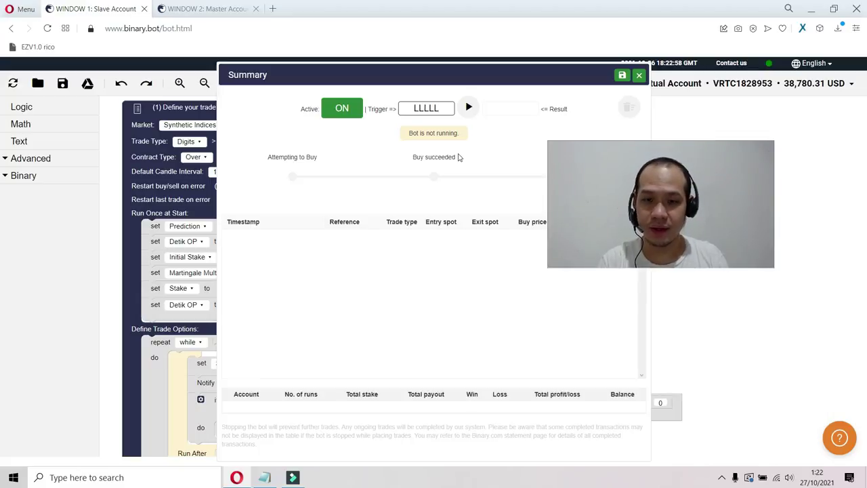
key(BackSpace)
key(BackSpace)
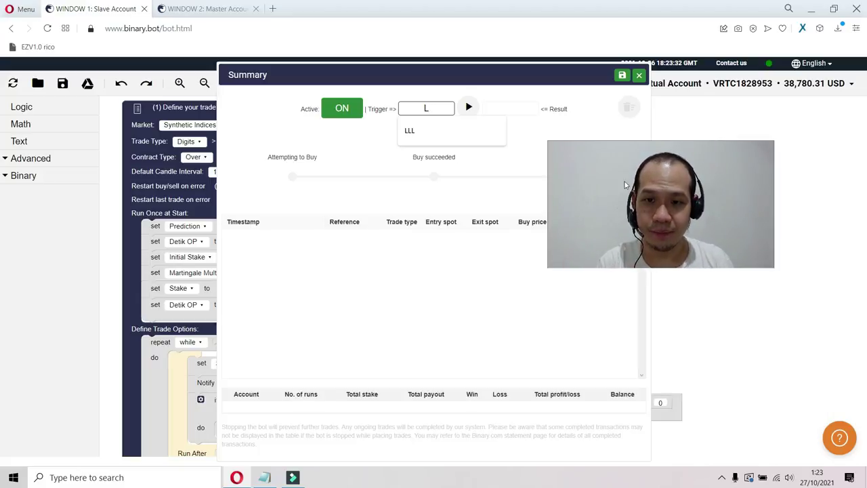
click(669, 200)
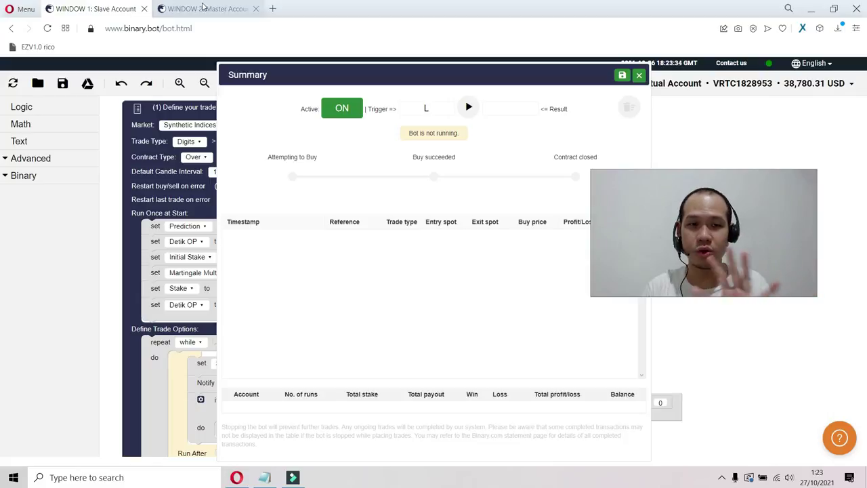
Step: Detach the WINDOW 2: Master Account tab into its own window and arrange it side by side with the Slave Account window
drag(202, 8, 504, 155)
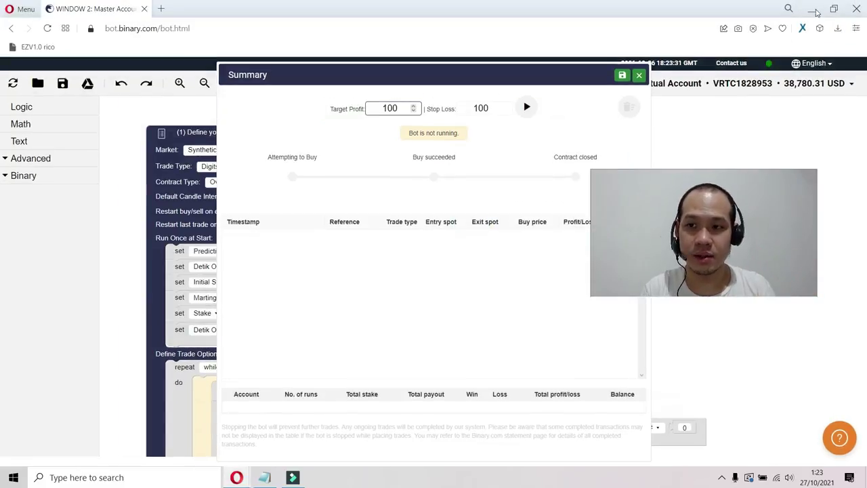
click(834, 9)
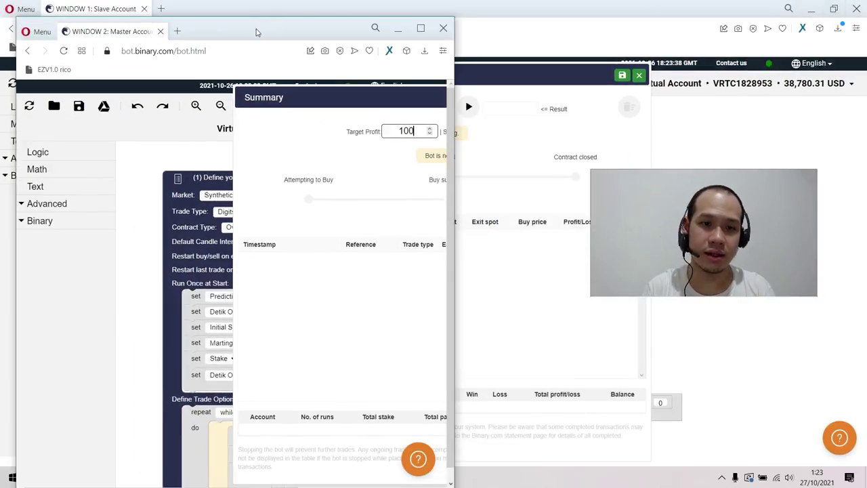
click(834, 9)
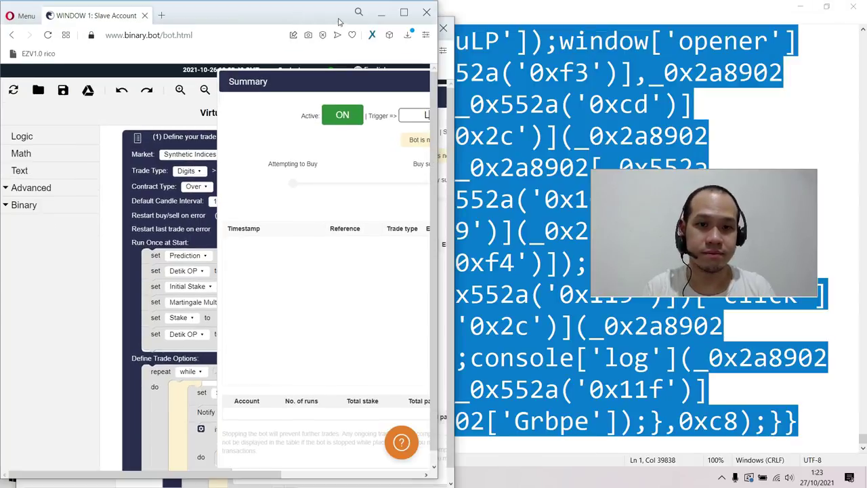
click(451, 65)
drag(196, 15, 630, 14)
click(334, 83)
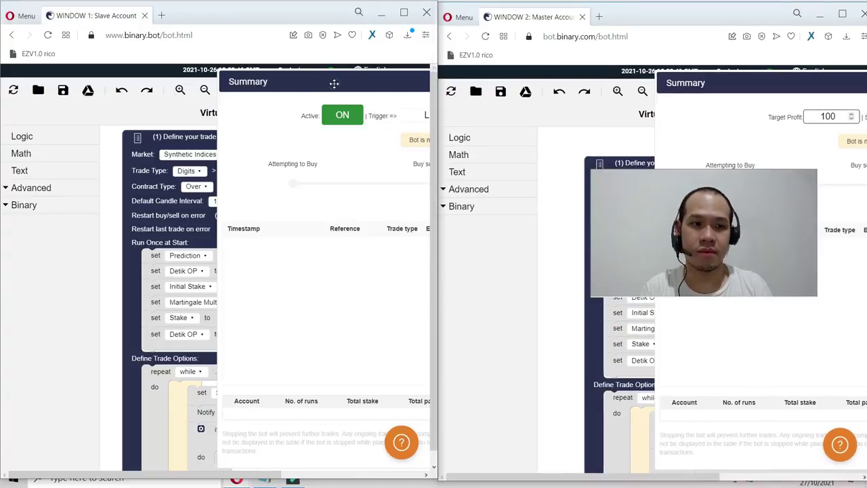
Step: Move the Summary panels fully into view in both bot windows and run the bot in the Slave Account window
drag(334, 83, 118, 95)
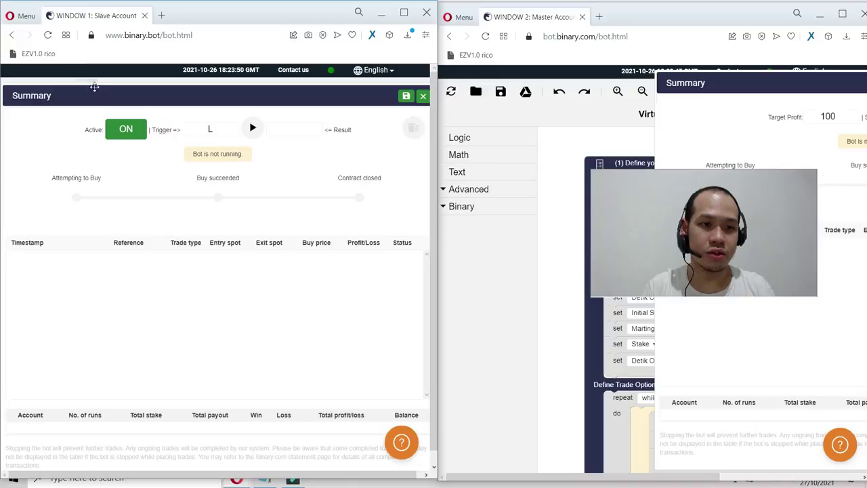
drag(99, 91, 78, 55)
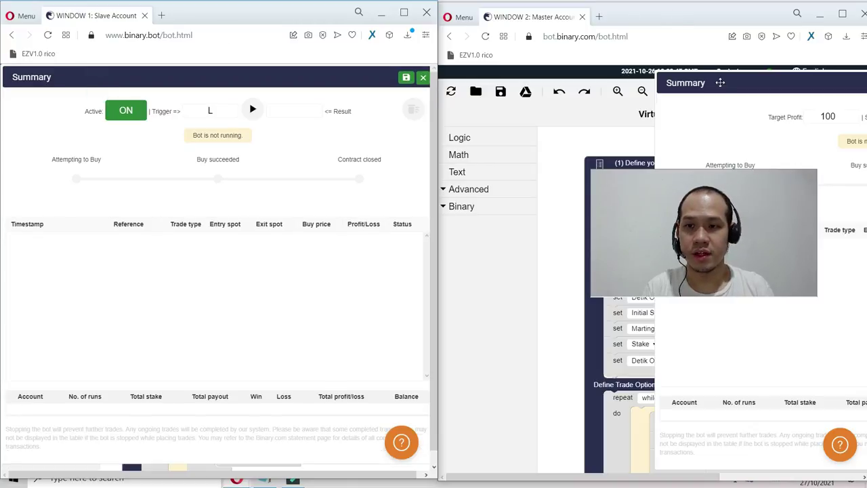
drag(720, 83, 439, 57)
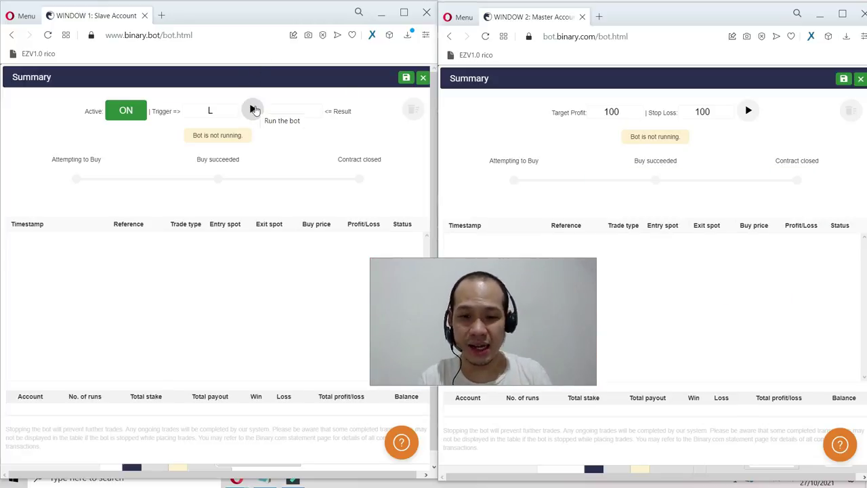
click(252, 110)
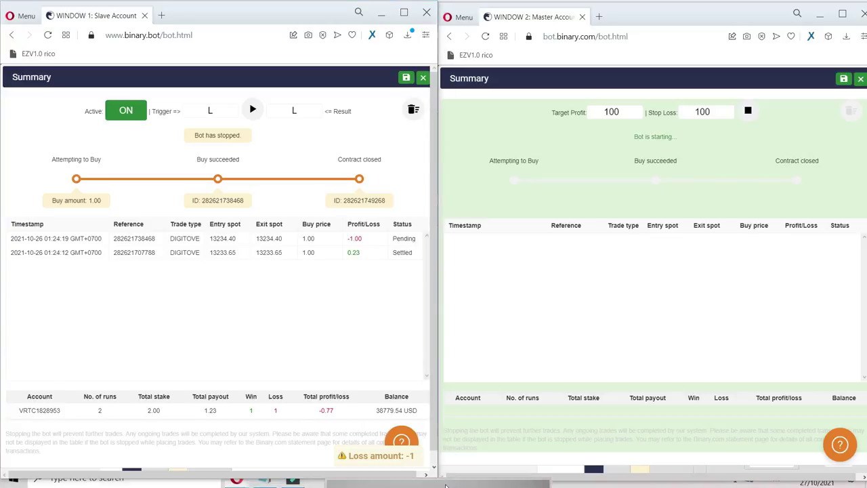
click(446, 485)
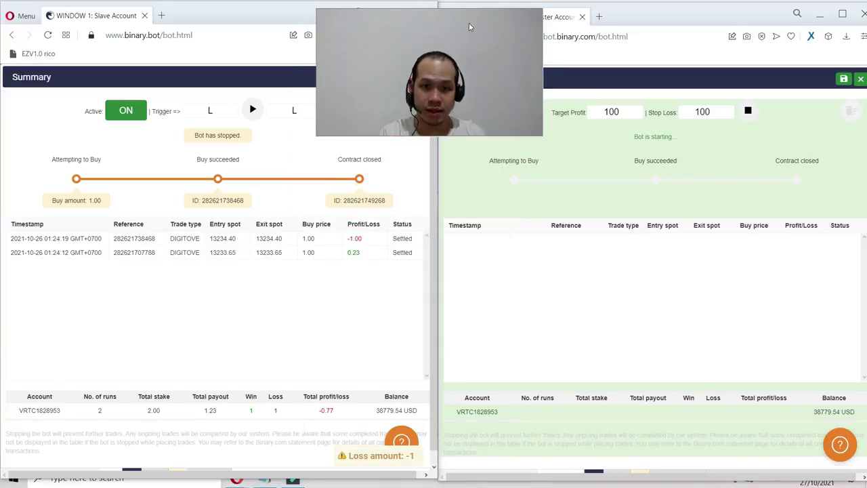
drag(508, 95, 523, 89)
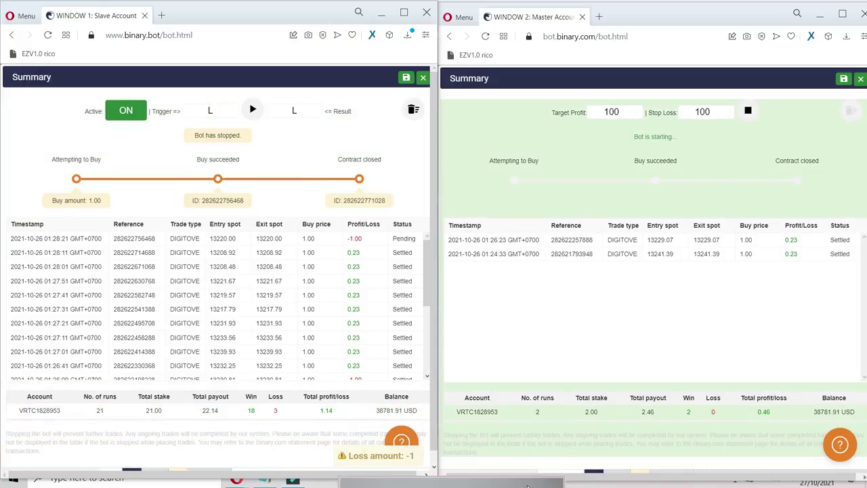
click(527, 484)
drag(527, 49, 528, 71)
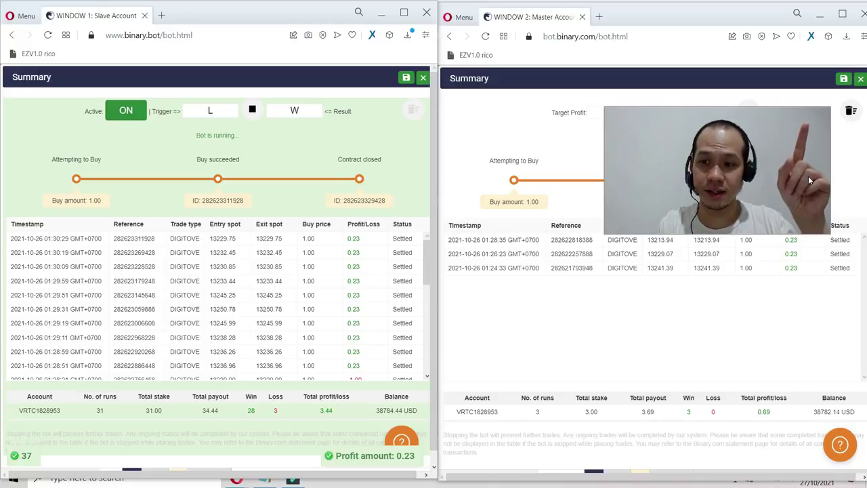
drag(796, 173, 527, 132)
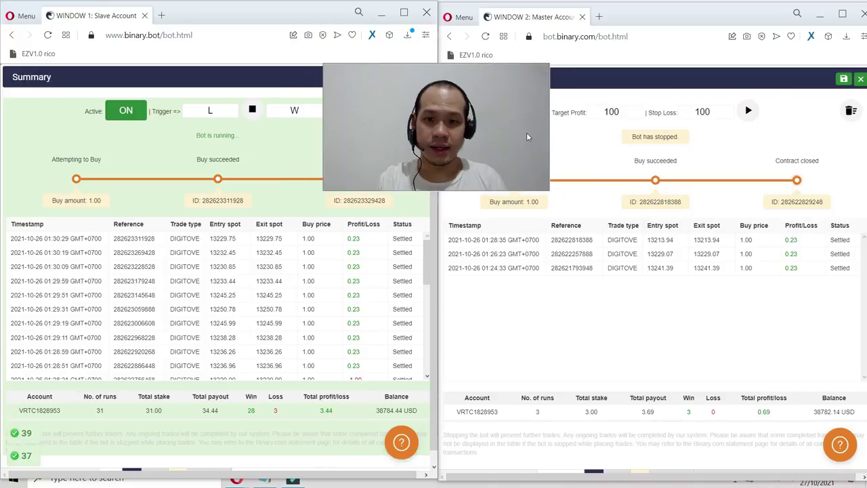